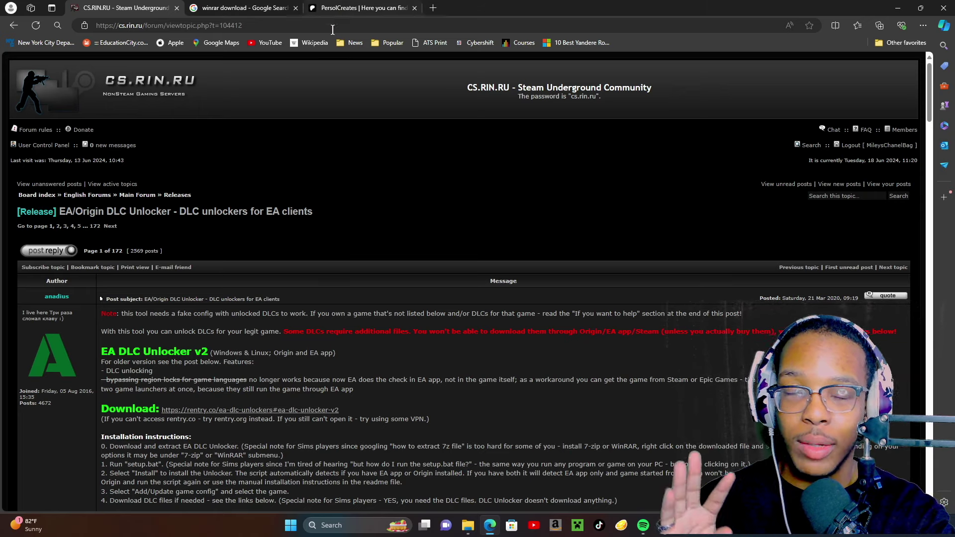
- Follow the forum post's download link and open the Gofile page for EA DLC Unlocker v2
{"action": "scroll", "coordinate": [317, 68], "scroll_direction": "down", "scroll_amount": 3}
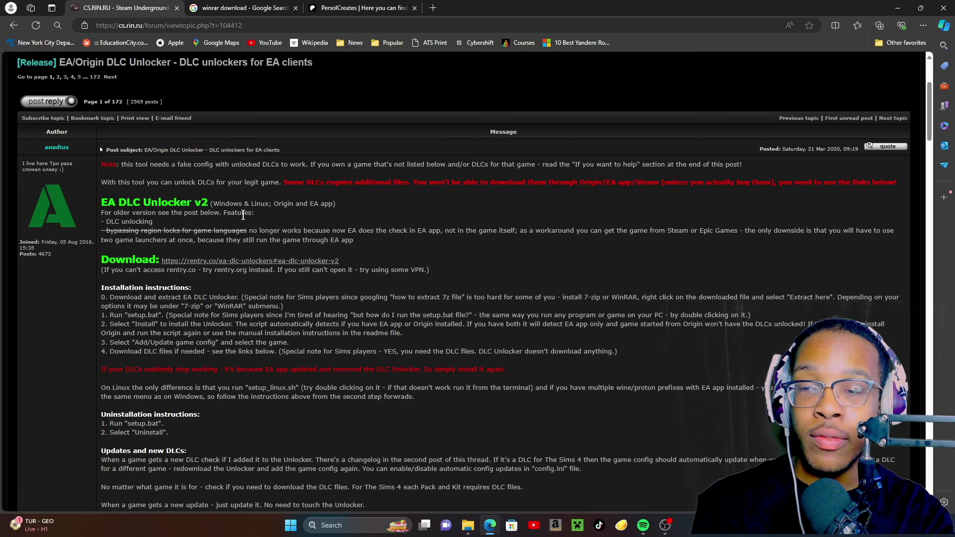
{"action": "left_click", "coordinate": [202, 262]}
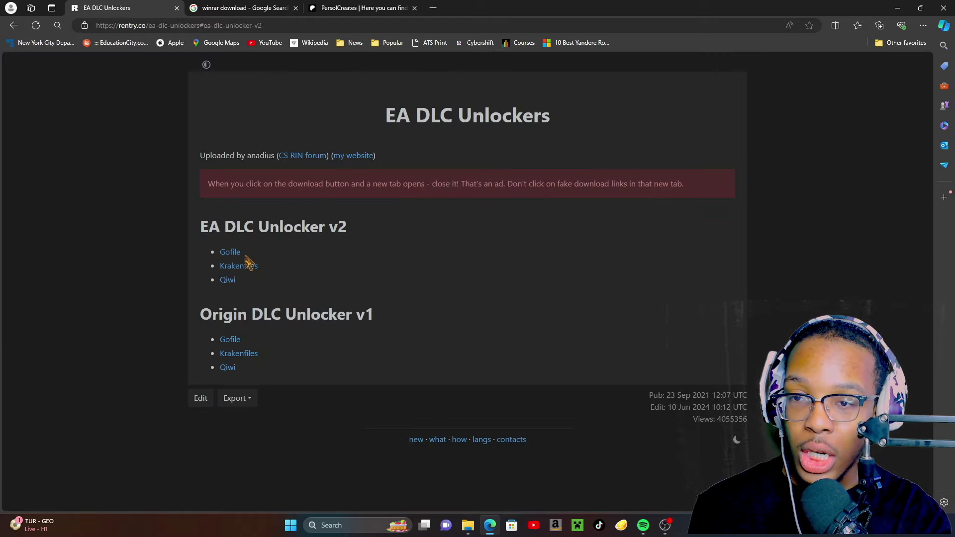
{"action": "left_click_drag", "start_coordinate": [201, 226], "coordinate": [347, 230]}
{"action": "left_click", "coordinate": [333, 238]}
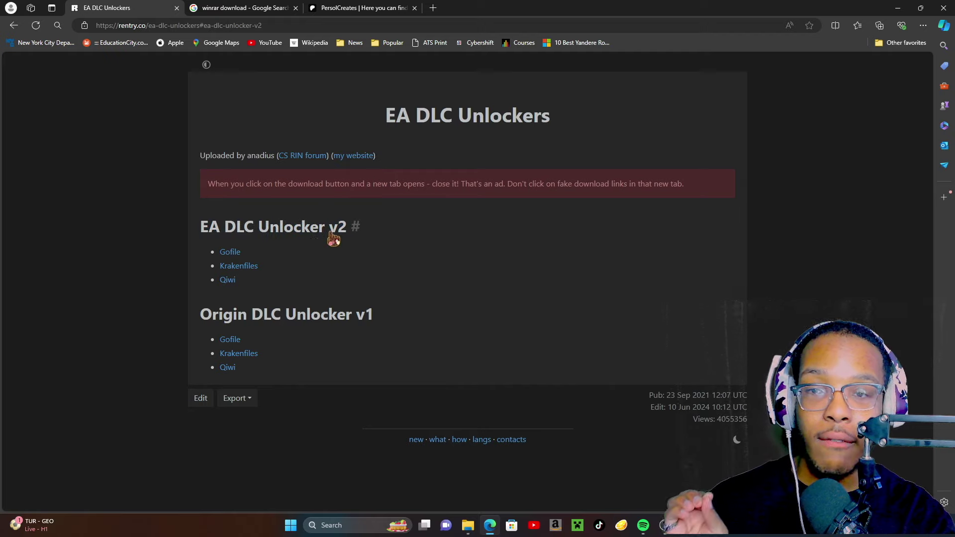
{"action": "left_click", "coordinate": [230, 253]}
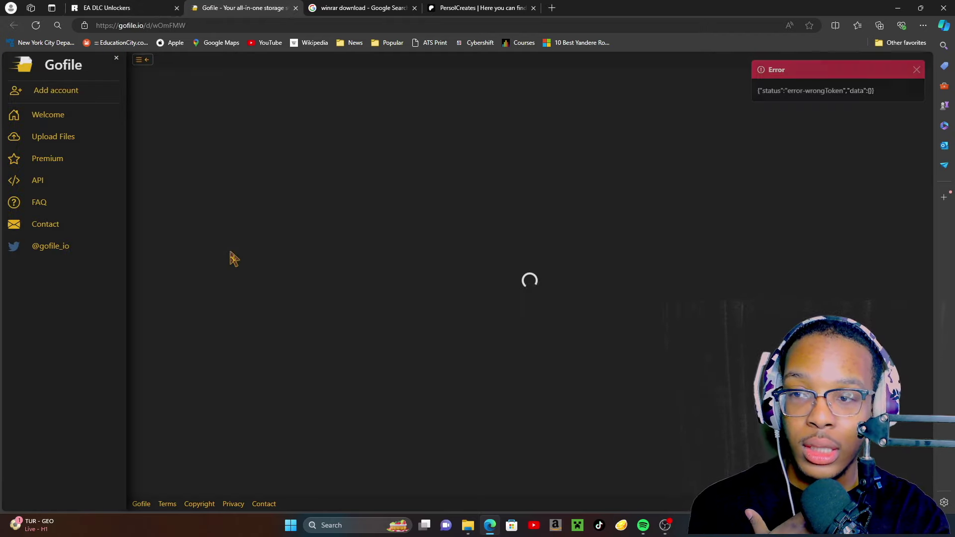
{"action": "left_click", "coordinate": [142, 289]}
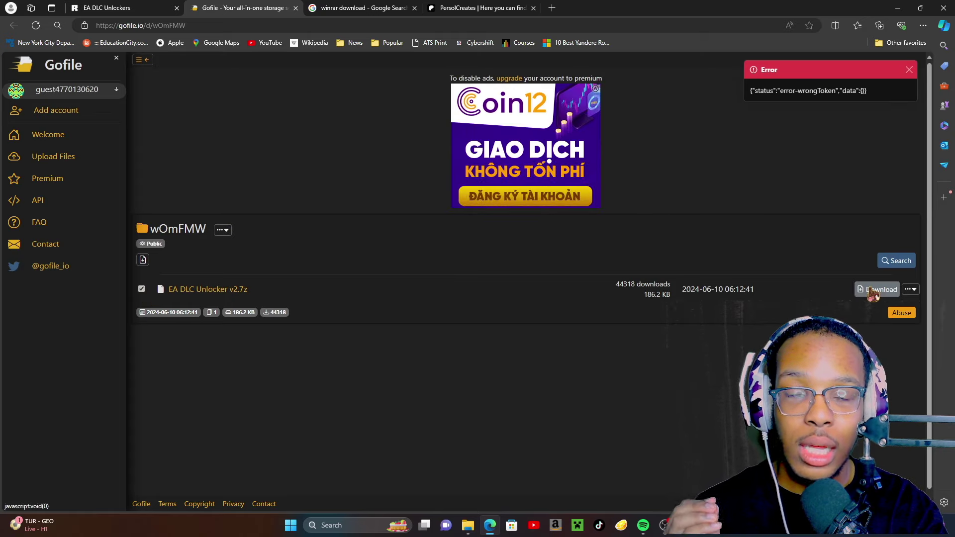
{"action": "left_click", "coordinate": [141, 288]}
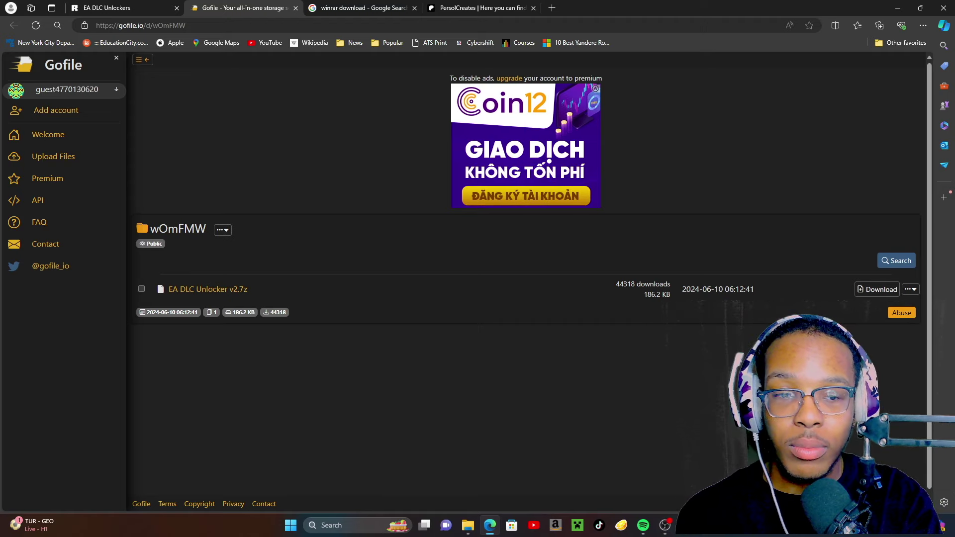
- Switch to File Explorer, search the Downloads folder for "unlocker", and minimize the open folder windows
{"action": "left_click", "coordinate": [475, 527]}
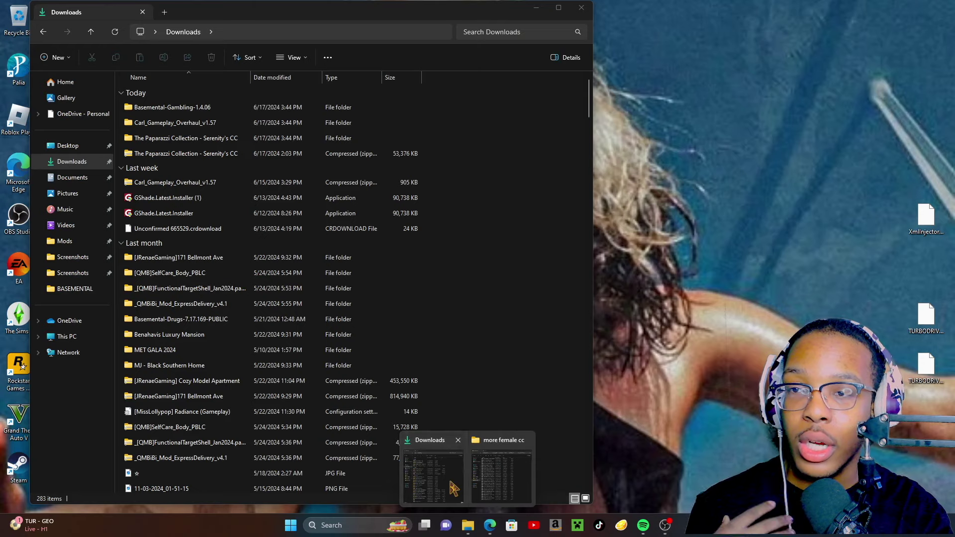
{"action": "left_click", "coordinate": [454, 487]}
{"action": "mouse_move", "coordinate": [470, 525]}
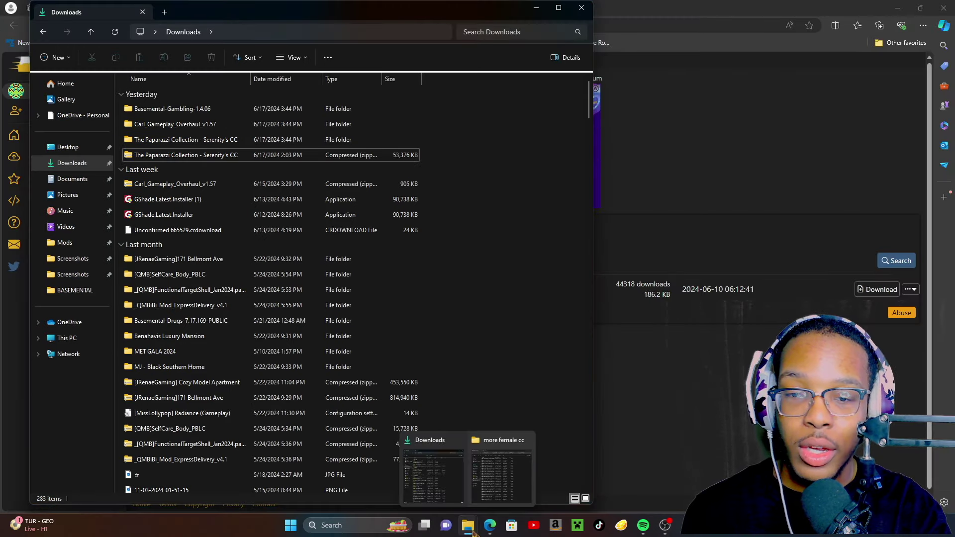
{"action": "left_click", "coordinate": [492, 492]}
{"action": "left_click", "coordinate": [428, 227]}
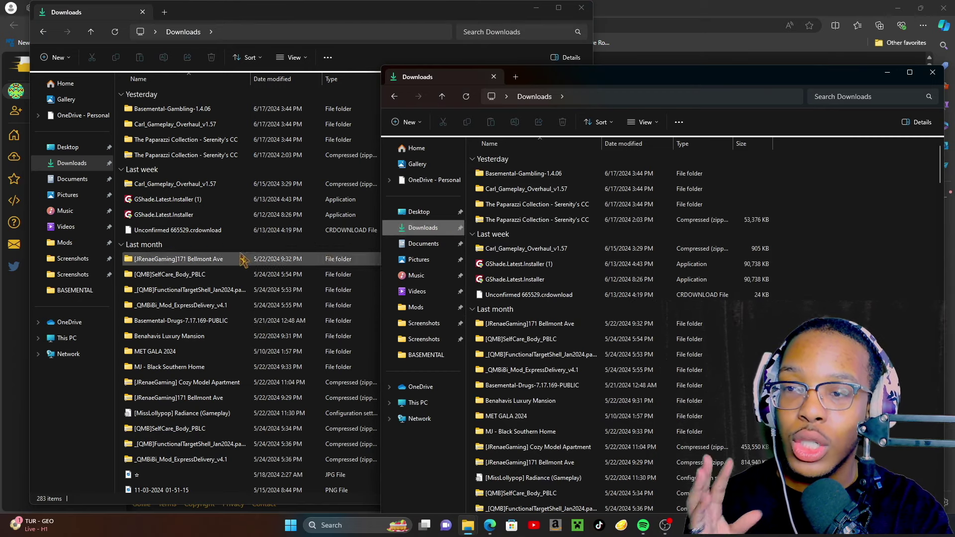
{"action": "left_click", "coordinate": [72, 163]}
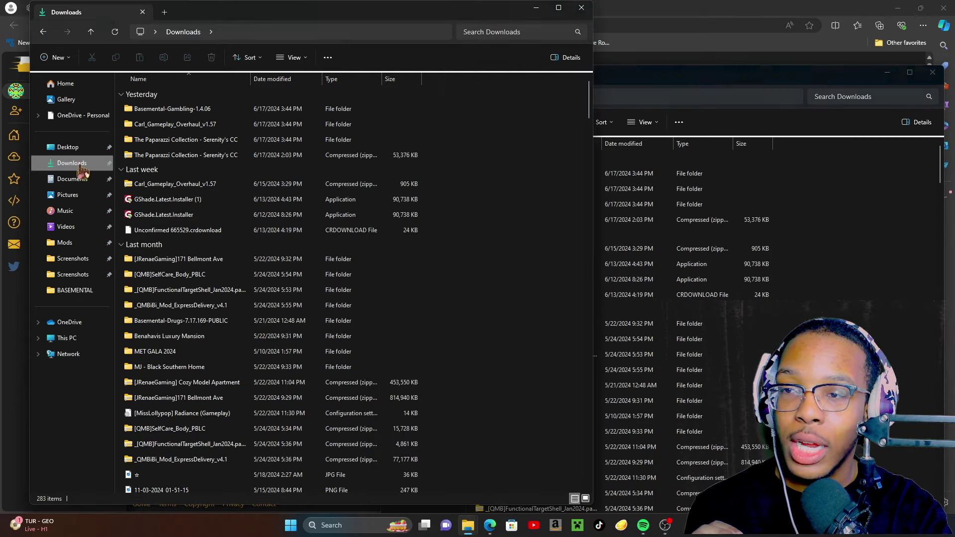
{"action": "left_click", "coordinate": [490, 31]}
{"action": "type", "text": "unloc"}
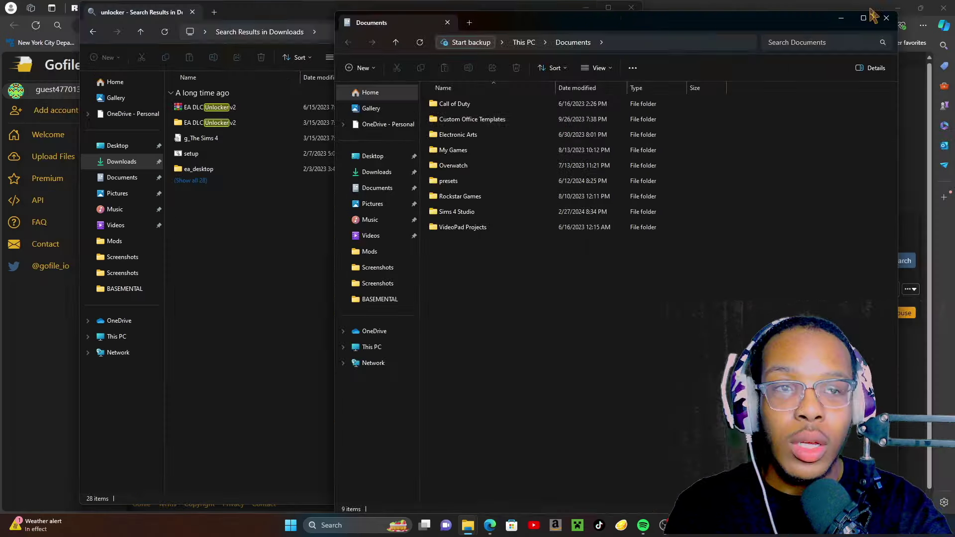
{"action": "left_click_drag", "start_coordinate": [263, 12], "coordinate": [190, 22]}
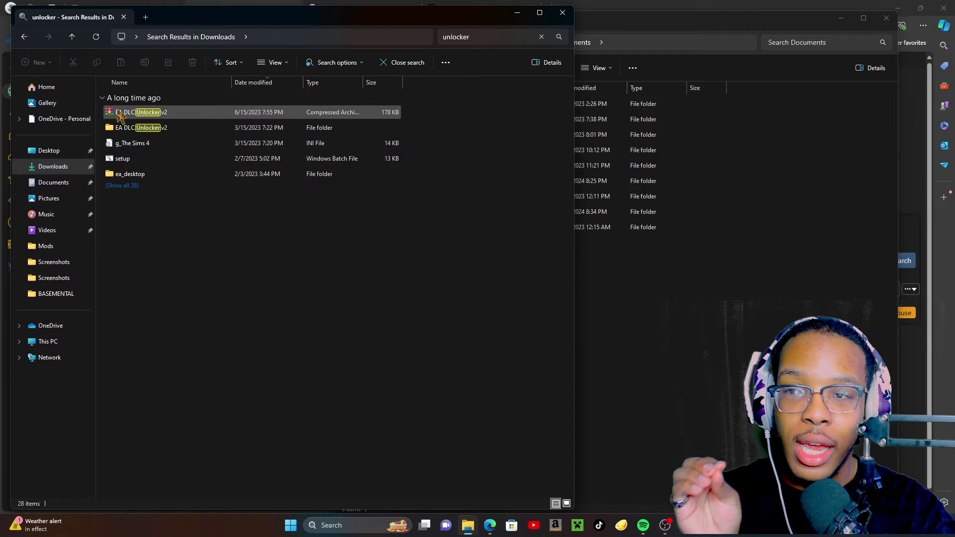
{"action": "left_click", "coordinate": [517, 12]}
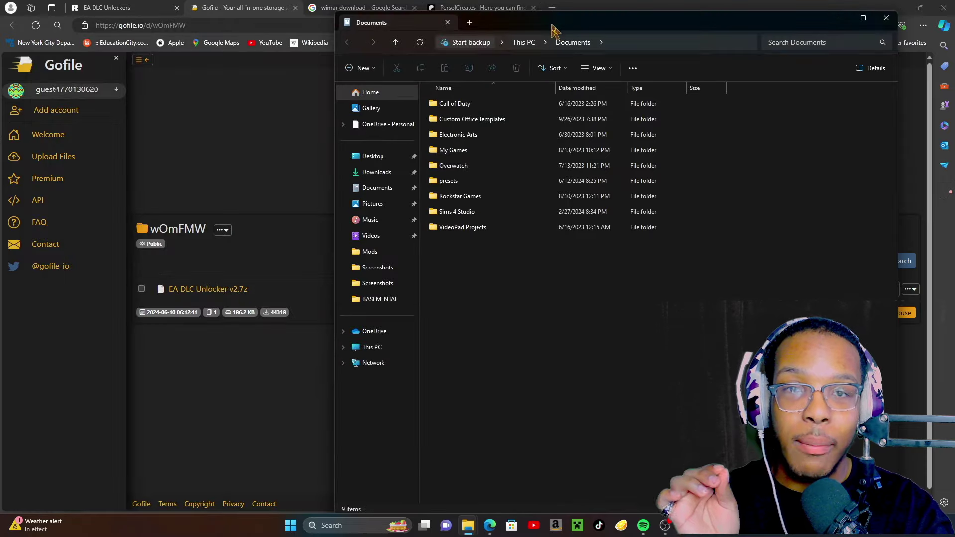
{"action": "left_click", "coordinate": [840, 18]}
- Download WinRAR 7.01 English 64 bit from the official WinRAR site and minimize the browser
{"action": "left_click", "coordinate": [362, 7]}
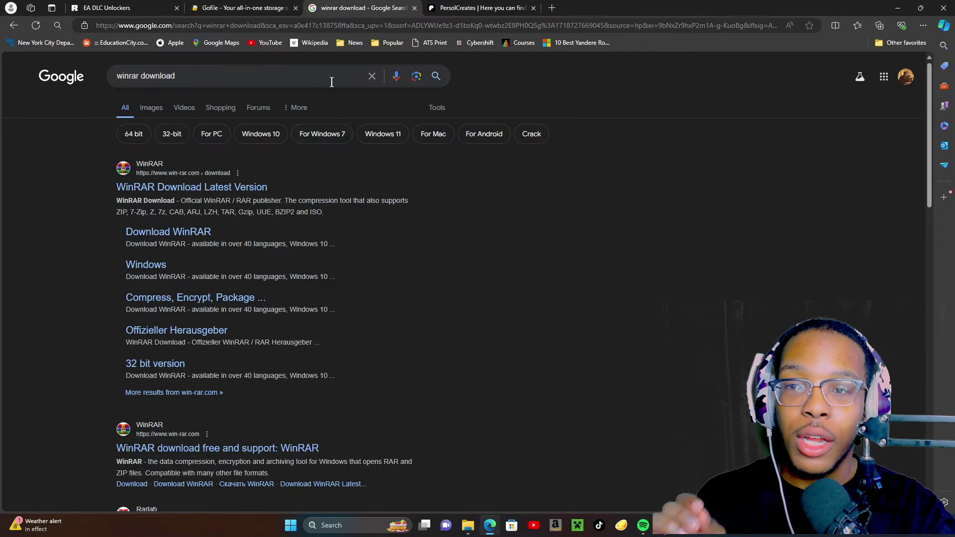
{"action": "left_click", "coordinate": [214, 193]}
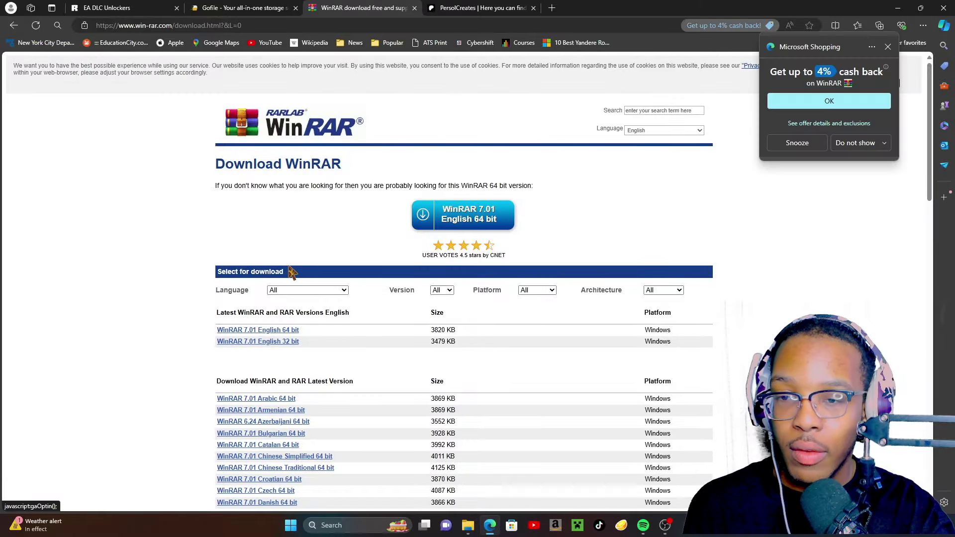
{"action": "scroll", "coordinate": [308, 273], "scroll_direction": "down", "scroll_amount": 2}
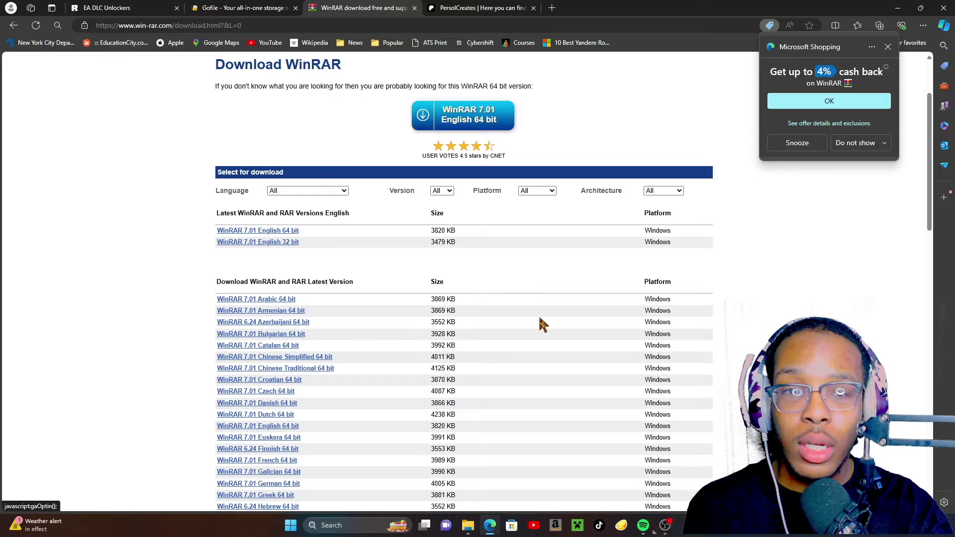
{"action": "scroll", "coordinate": [542, 324], "scroll_direction": "down", "scroll_amount": 15}
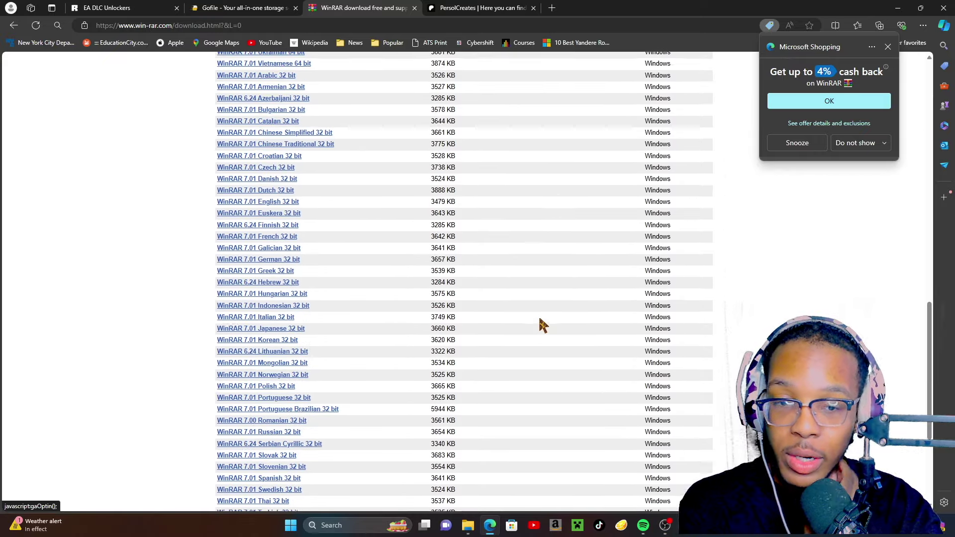
{"action": "scroll", "coordinate": [539, 324], "scroll_direction": "up", "scroll_amount": 15}
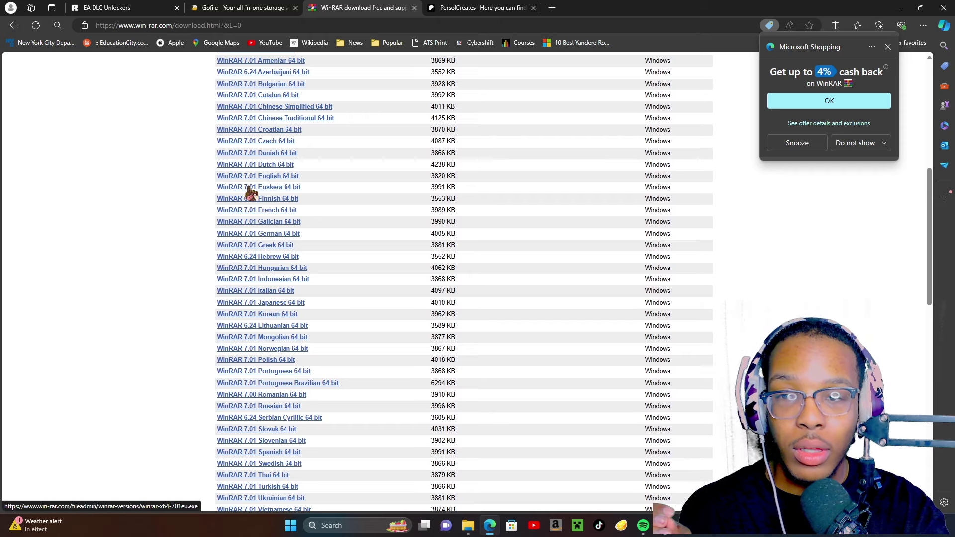
{"action": "left_click", "coordinate": [265, 176]}
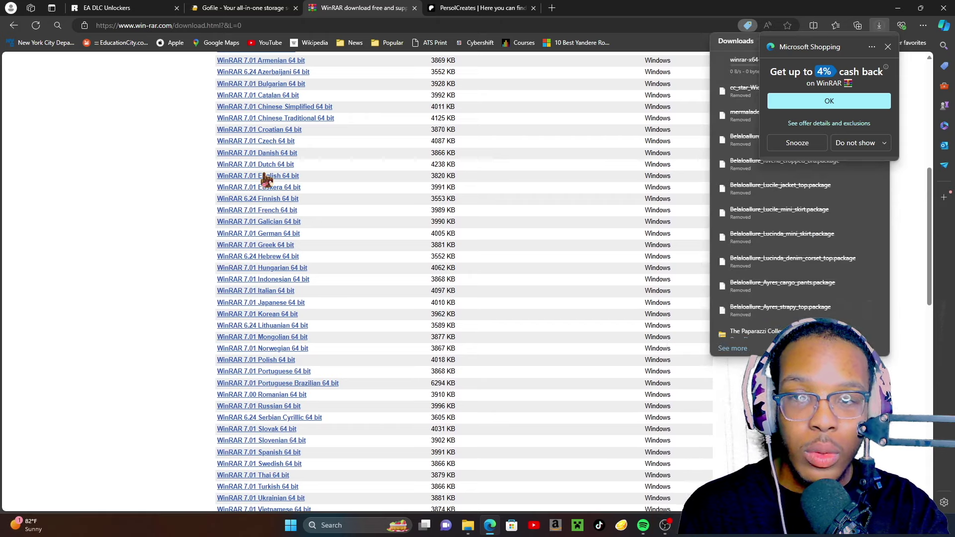
{"action": "left_click", "coordinate": [887, 46]}
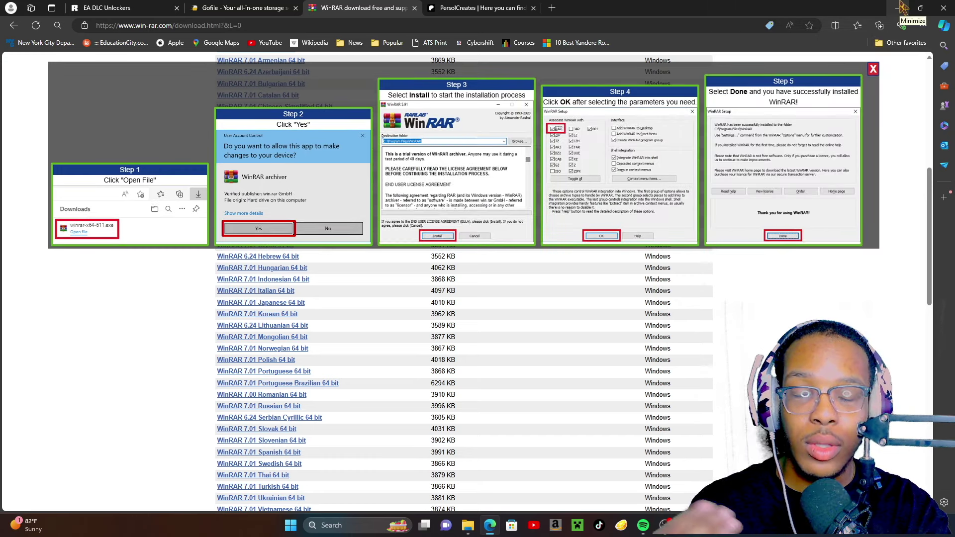
{"action": "left_click", "coordinate": [902, 7]}
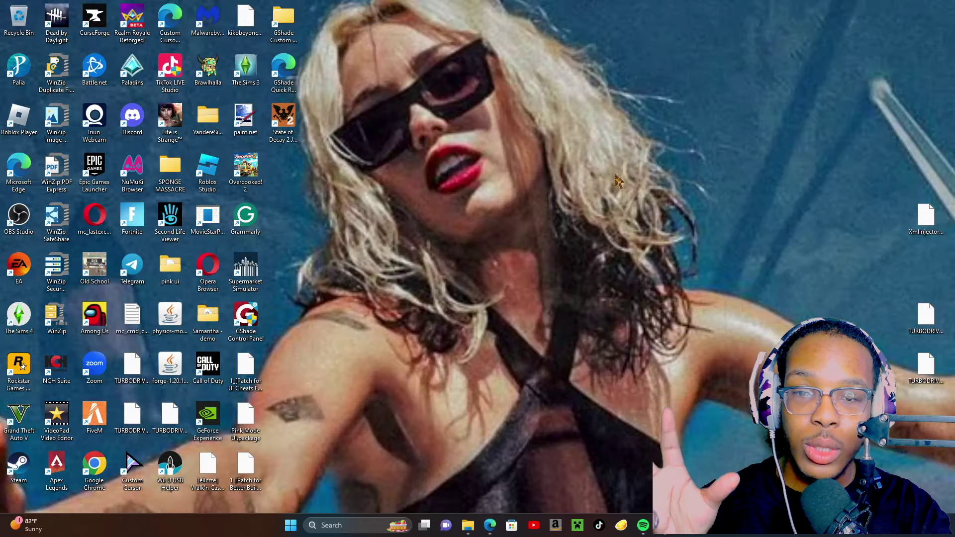
- Bring back the Downloads search results and show WinRAR's extraction options for the EA DLC Unlocker v2 archive
{"action": "mouse_move", "coordinate": [468, 525]}
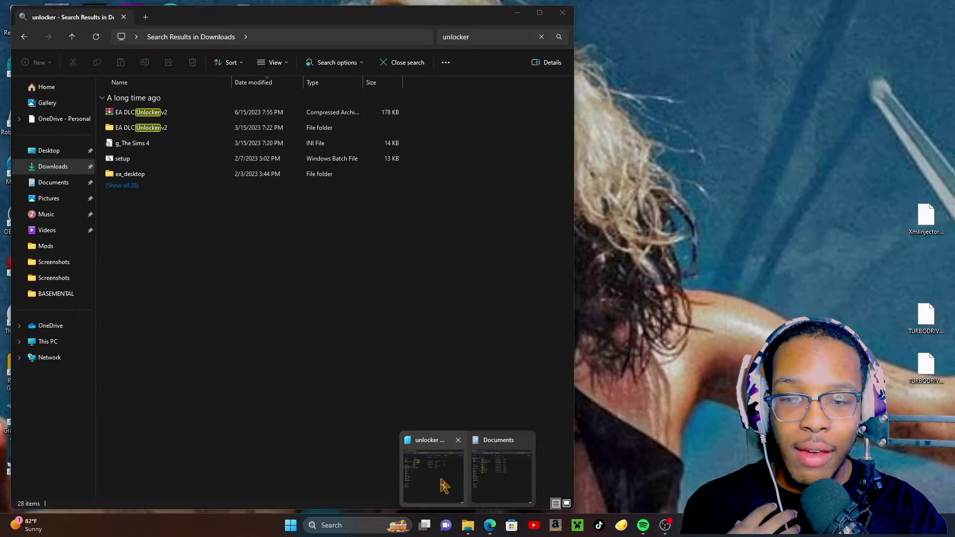
{"action": "left_click", "coordinate": [441, 456]}
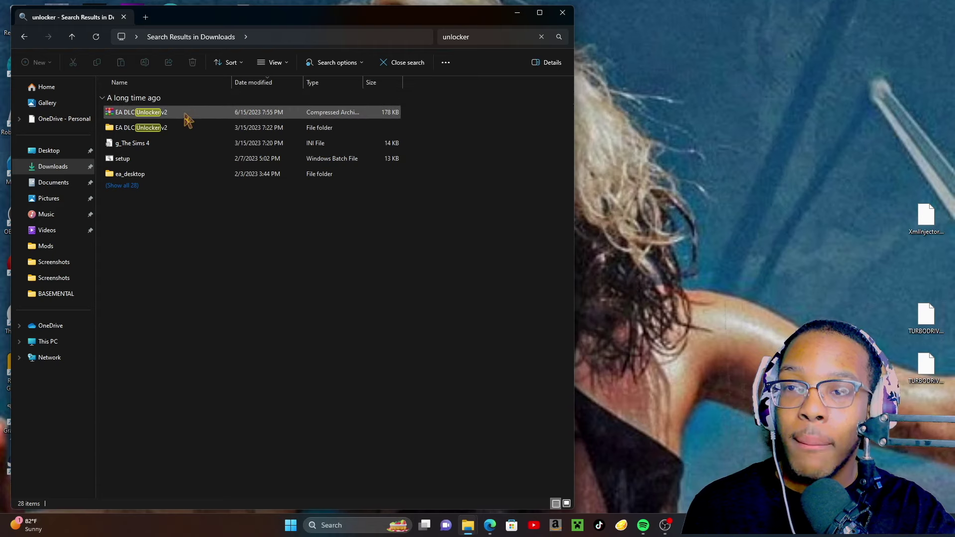
{"action": "right_click", "coordinate": [187, 119]}
{"action": "left_click", "coordinate": [162, 261]}
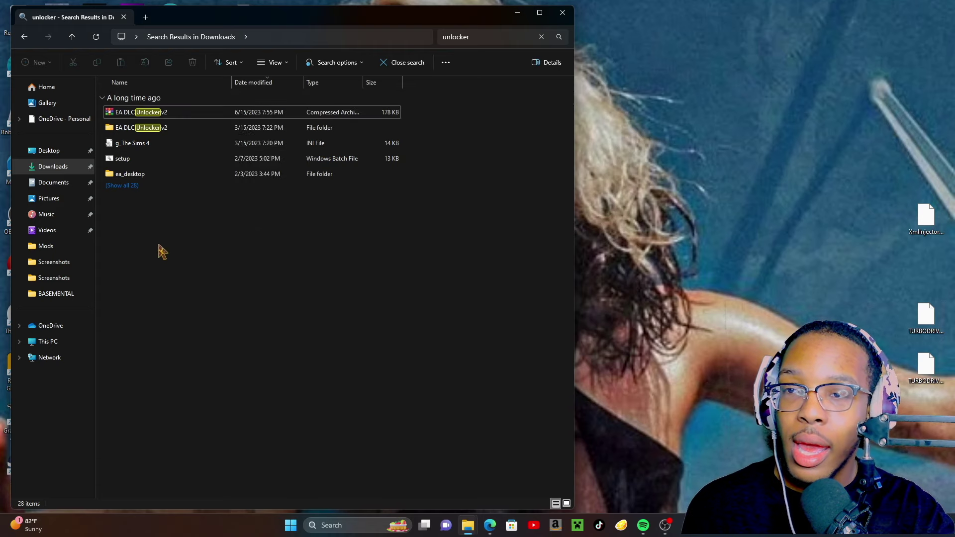
{"action": "left_click", "coordinate": [192, 121]}
{"action": "right_click", "coordinate": [201, 119]}
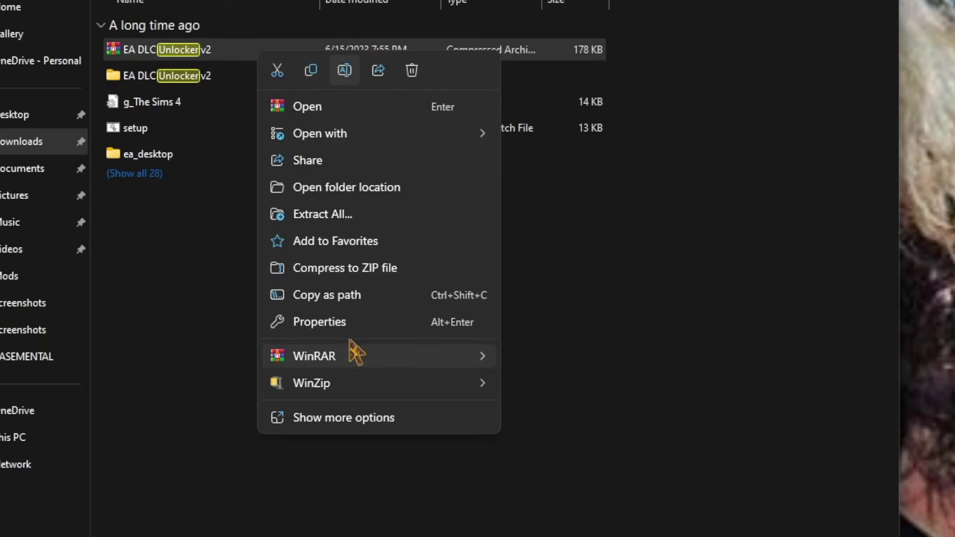
{"action": "mouse_move", "coordinate": [422, 359]}
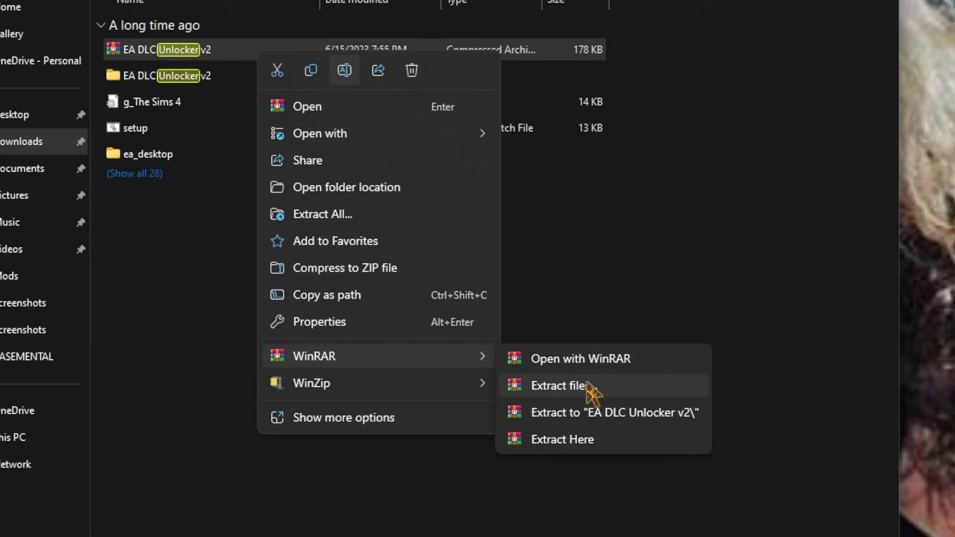
{"action": "left_click", "coordinate": [826, 293]}
- Run the setup batch file from the extracted EA DLC Unlocker v2 folder and install the unlocker with option 1
{"action": "left_click", "coordinate": [264, 77]}
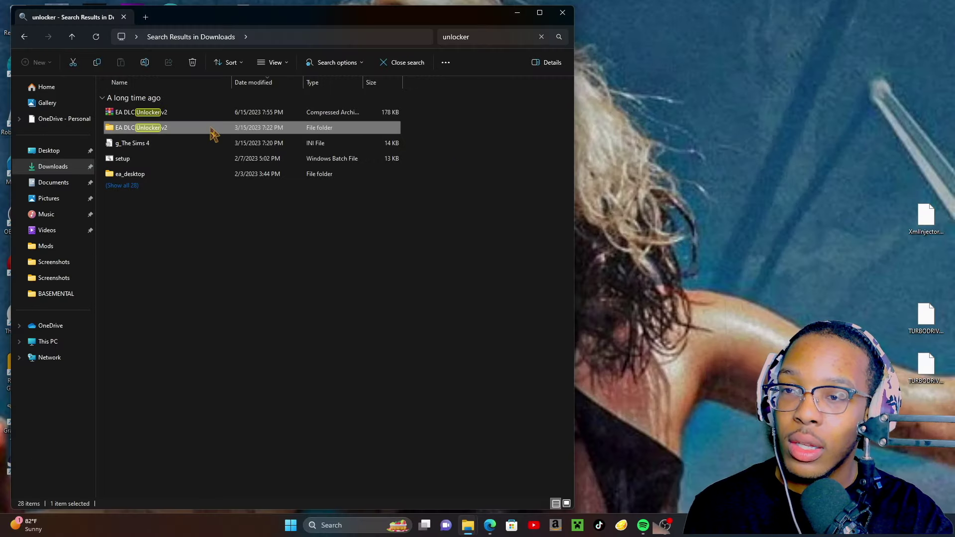
{"action": "double_click", "coordinate": [214, 131]}
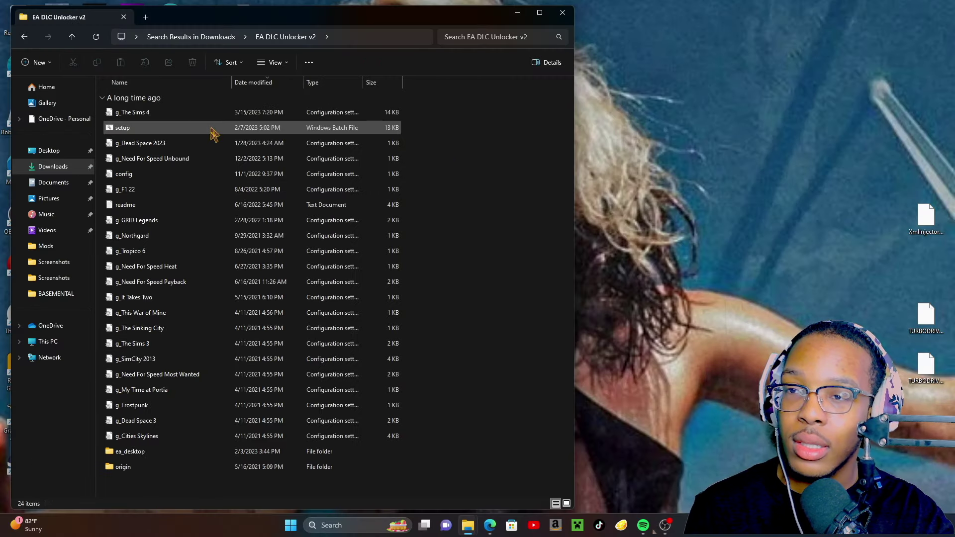
{"action": "left_click", "coordinate": [183, 130]}
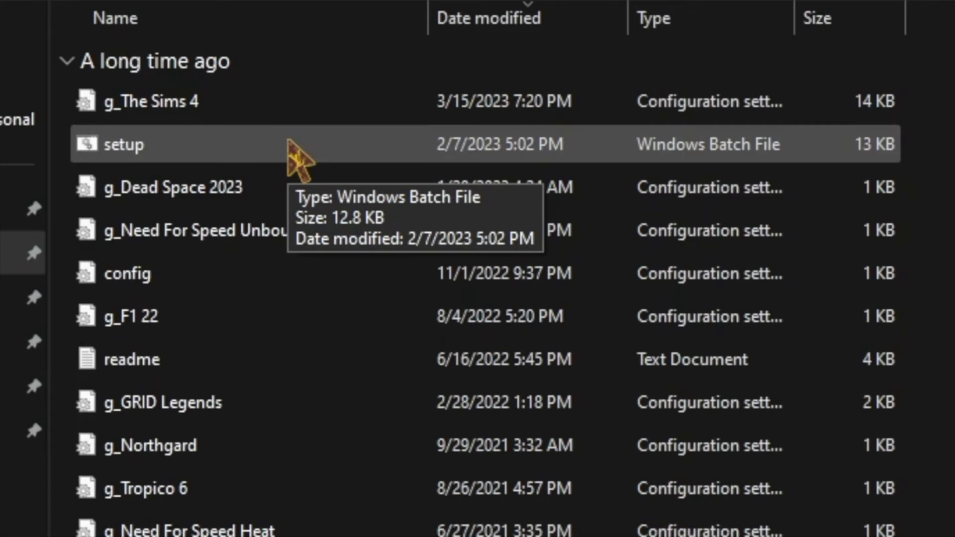
{"action": "double_click", "coordinate": [288, 143]}
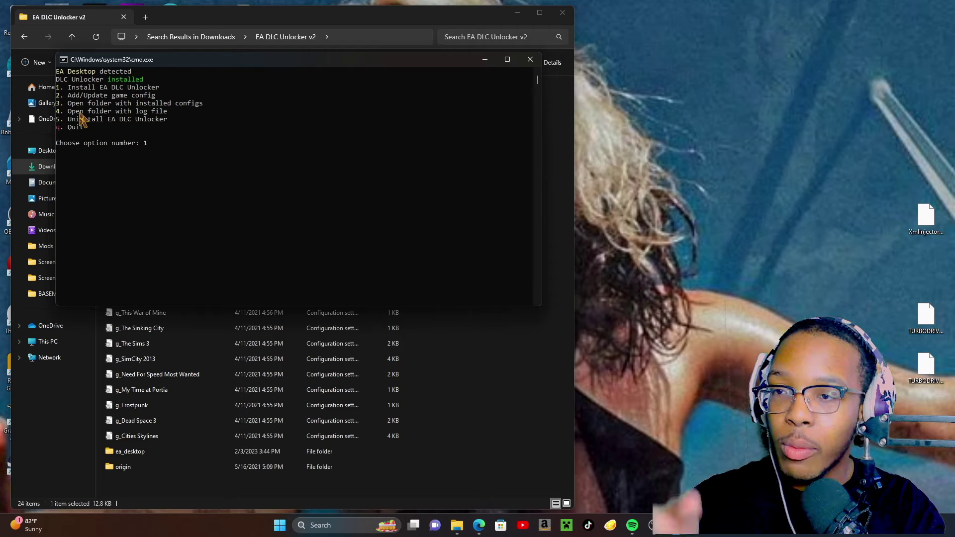
{"action": "key", "text": "Return"}
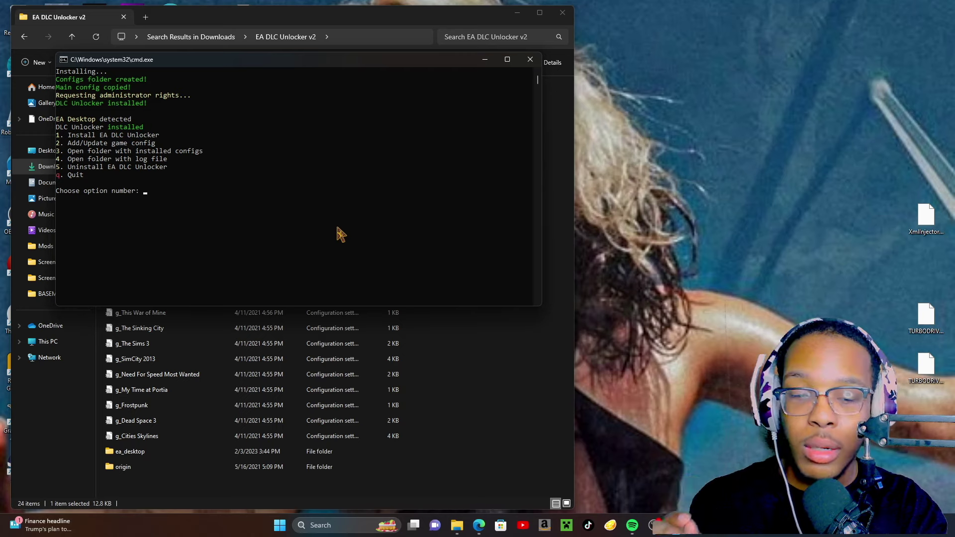
- Add the game config for The Sims 4 with option 16 of the config list, and quit the setup script
{"action": "key", "text": "Return"}
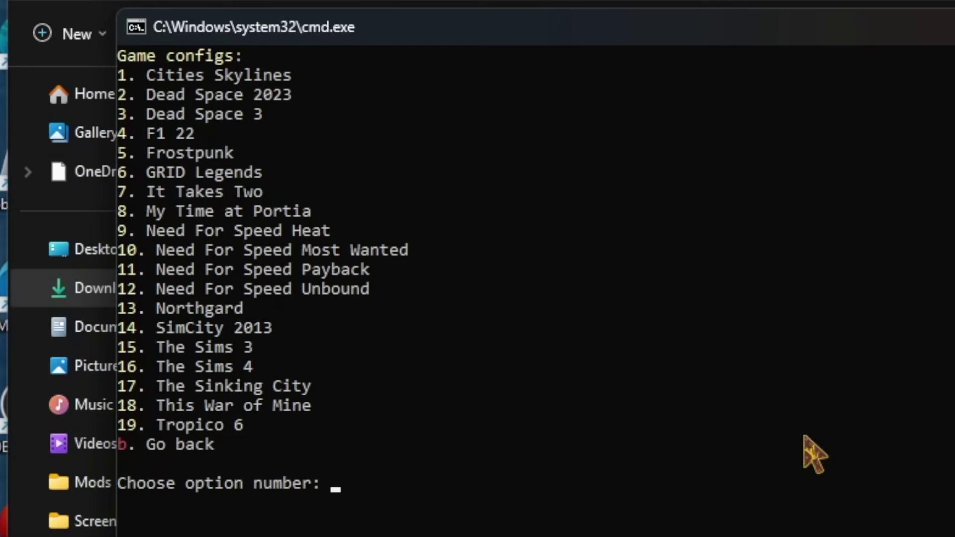
{"action": "type", "text": "16"}
{"action": "key", "text": "Return"}
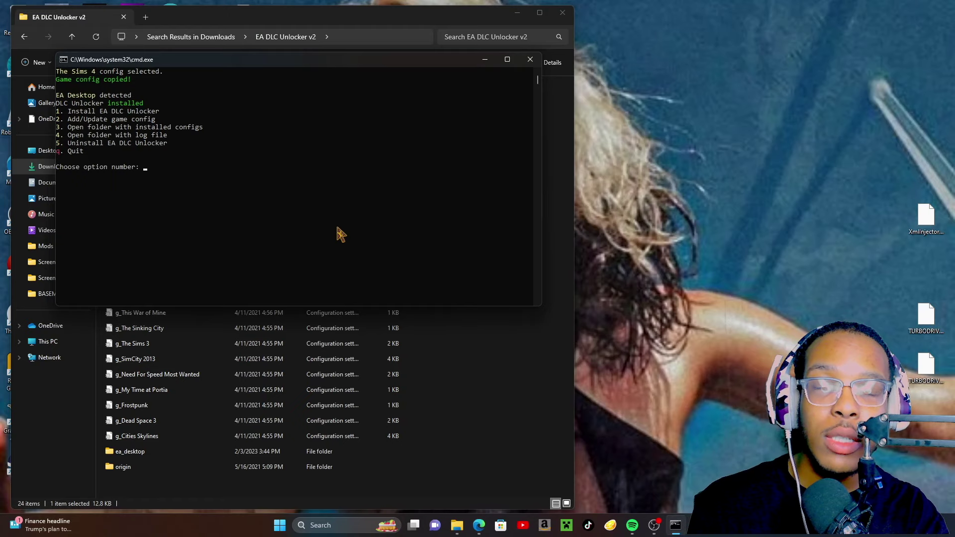
{"action": "type", "text": "q"}
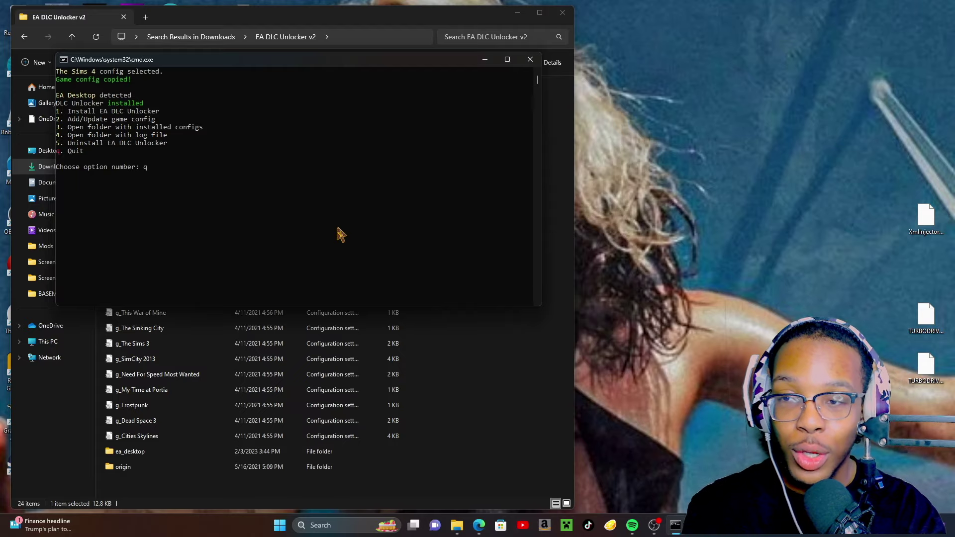
{"action": "key", "text": "Return"}
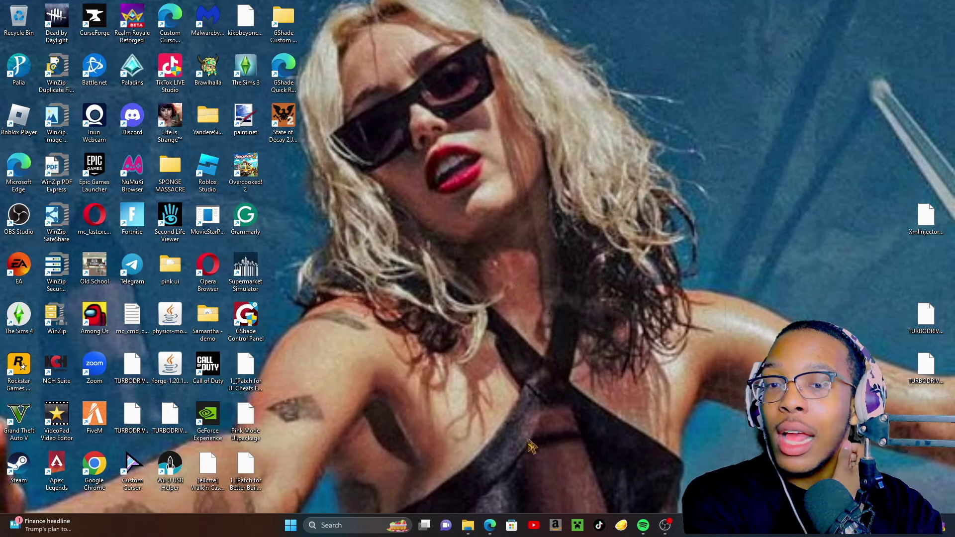
- Switch to Edge, browse the pack posts on the creator's Patreon page, and open the Sims4_DLC_SP39_Bathroom_Clutter_Kit.zip link
{"action": "mouse_move", "coordinate": [470, 531]}
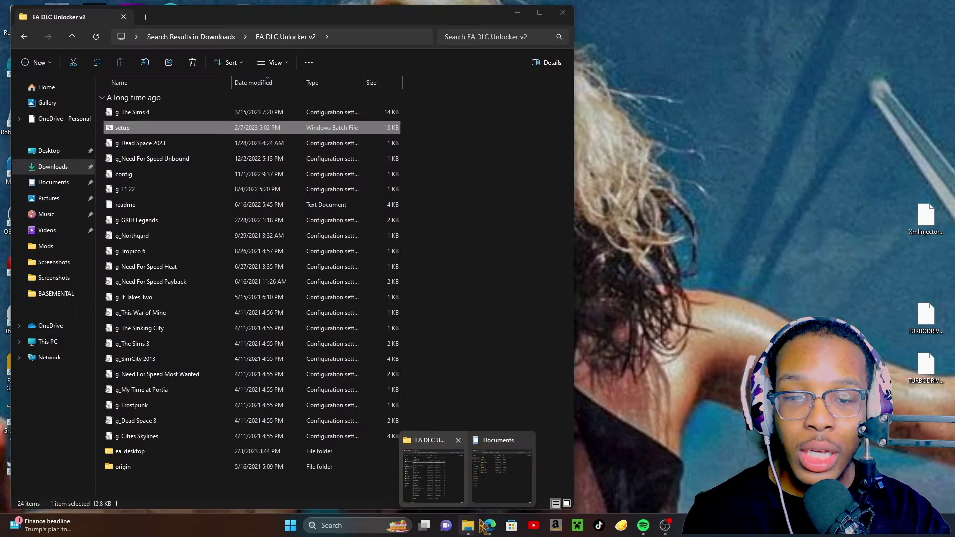
{"action": "left_click", "coordinate": [489, 525]}
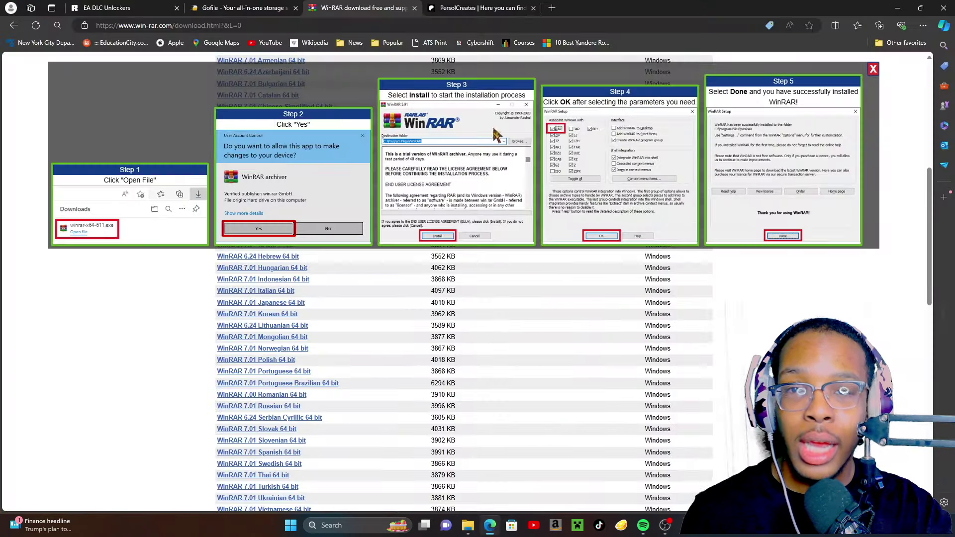
{"action": "left_click", "coordinate": [469, 8]}
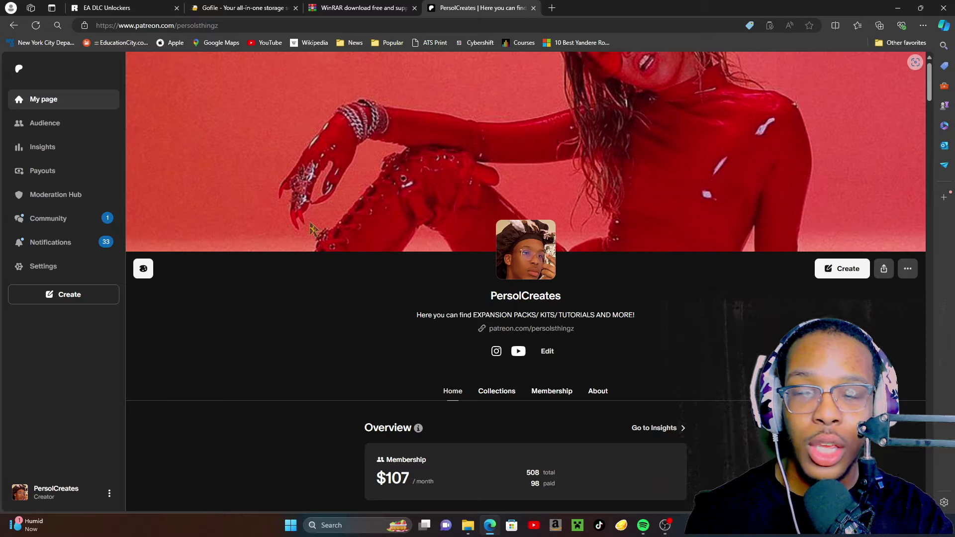
{"action": "scroll", "coordinate": [313, 228], "scroll_direction": "down", "scroll_amount": 8}
{"action": "scroll", "coordinate": [313, 229], "scroll_direction": "down", "scroll_amount": 5}
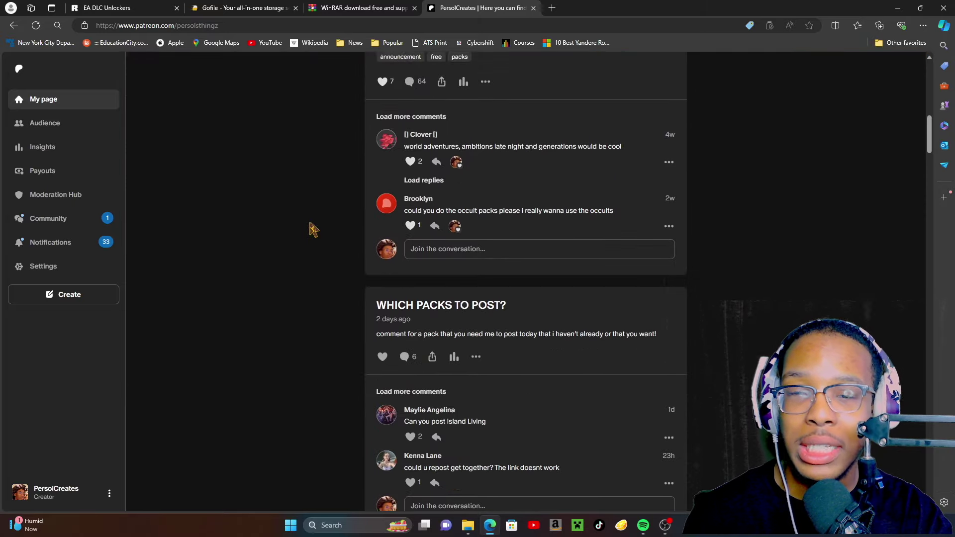
{"action": "scroll", "coordinate": [313, 229], "scroll_direction": "down", "scroll_amount": 1}
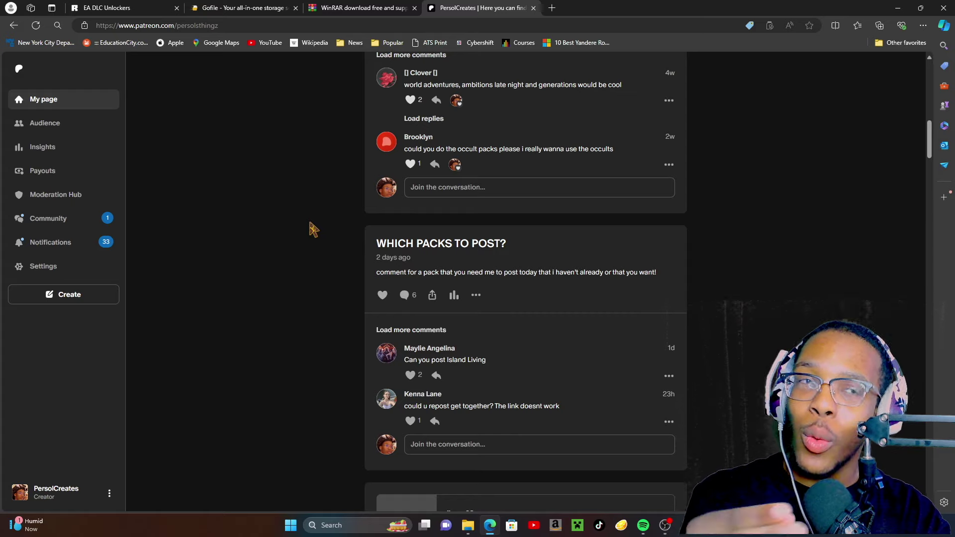
{"action": "scroll", "coordinate": [313, 229], "scroll_direction": "down", "scroll_amount": 1}
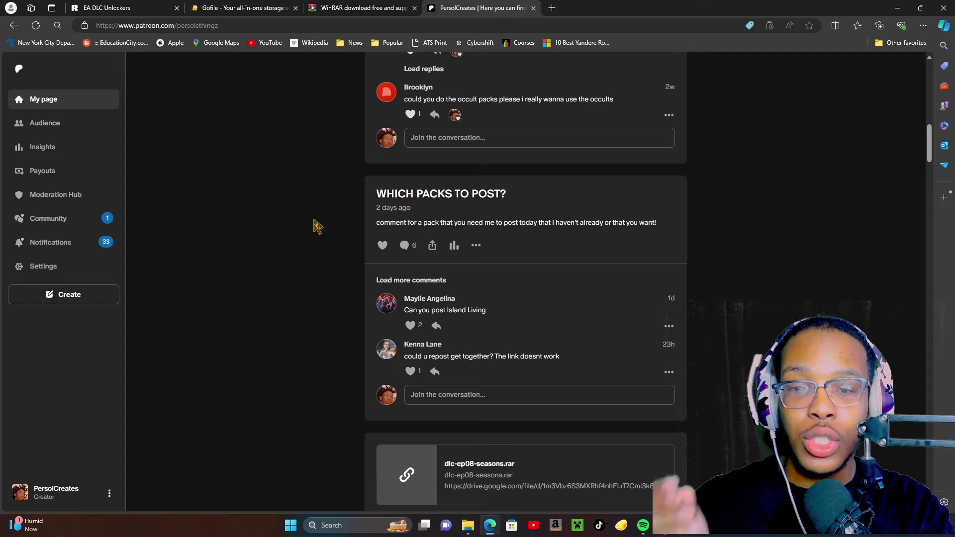
{"action": "scroll", "coordinate": [467, 370], "scroll_direction": "down", "scroll_amount": 9}
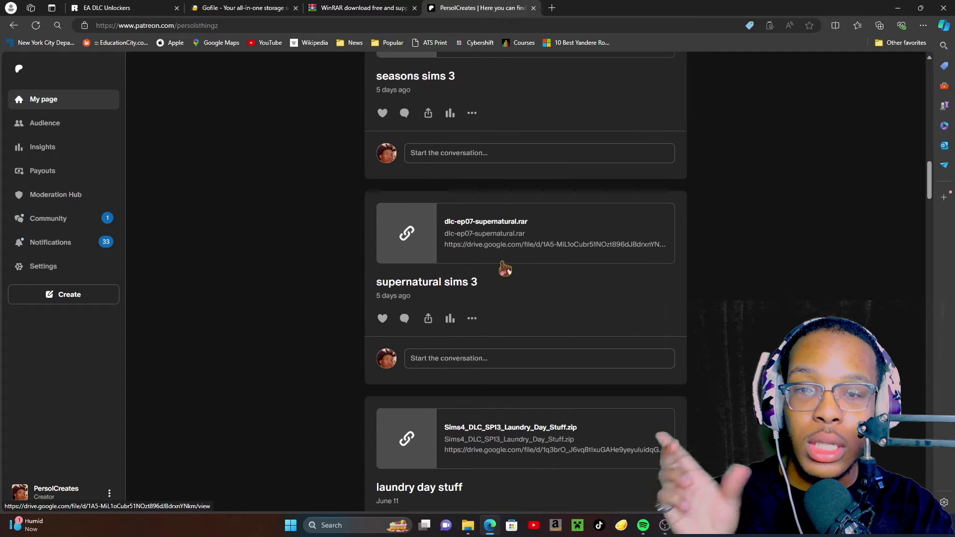
{"action": "scroll", "coordinate": [505, 268], "scroll_direction": "down", "scroll_amount": 8}
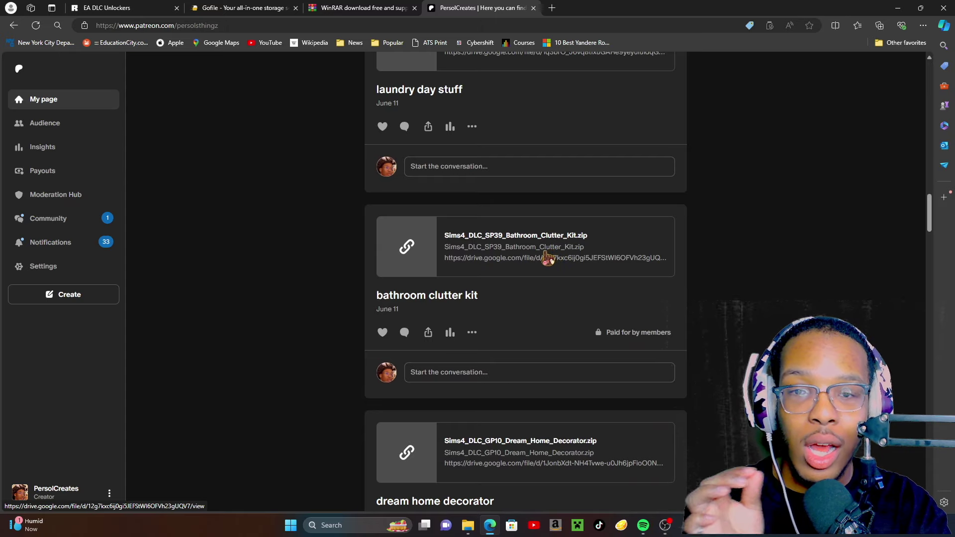
{"action": "left_click", "coordinate": [547, 257]}
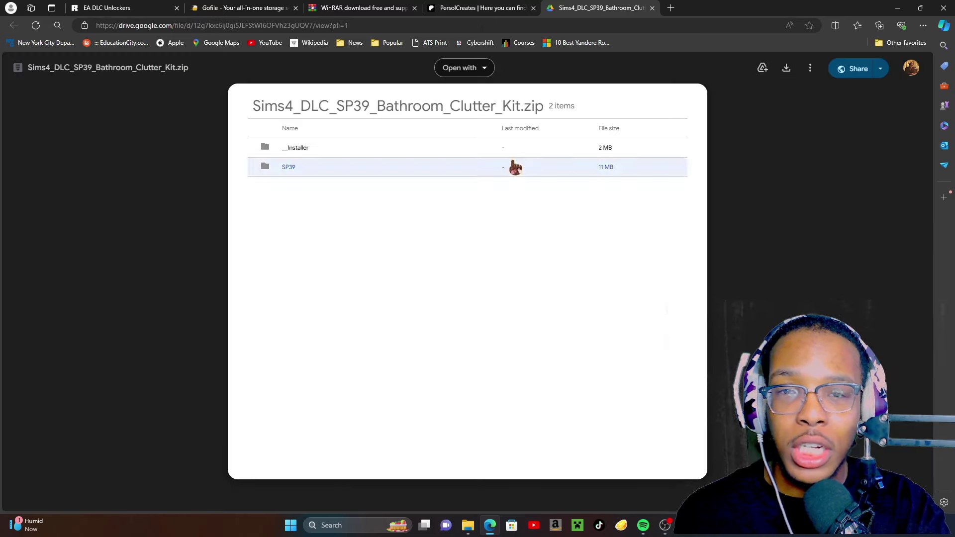
- Open the Sims4_DLC_SP13_Laundry_Day_Stuff.zip link from the laundry day stuff post and download the file despite the missing virus scan
{"action": "left_click", "coordinate": [481, 8]}
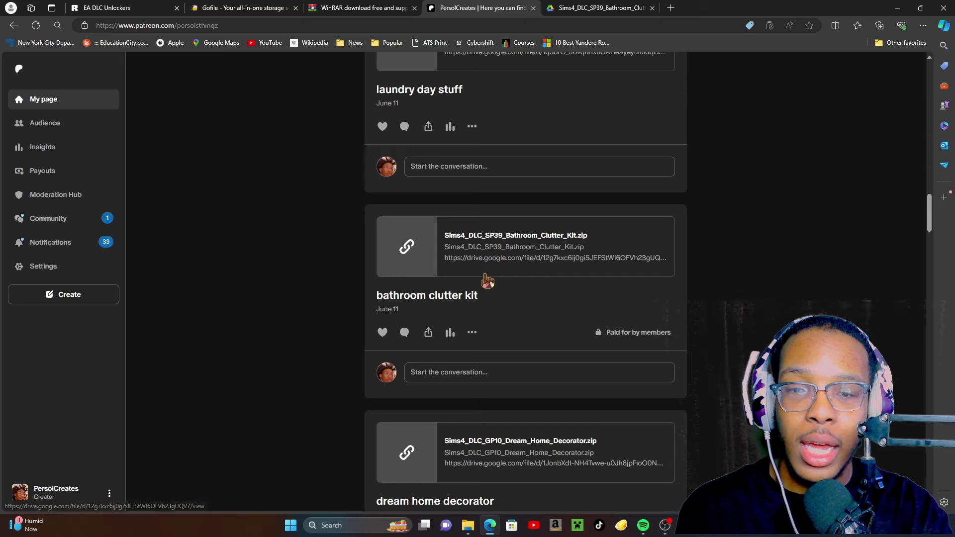
{"action": "scroll", "coordinate": [485, 273], "scroll_direction": "up", "scroll_amount": 2}
{"action": "left_click", "coordinate": [483, 163]}
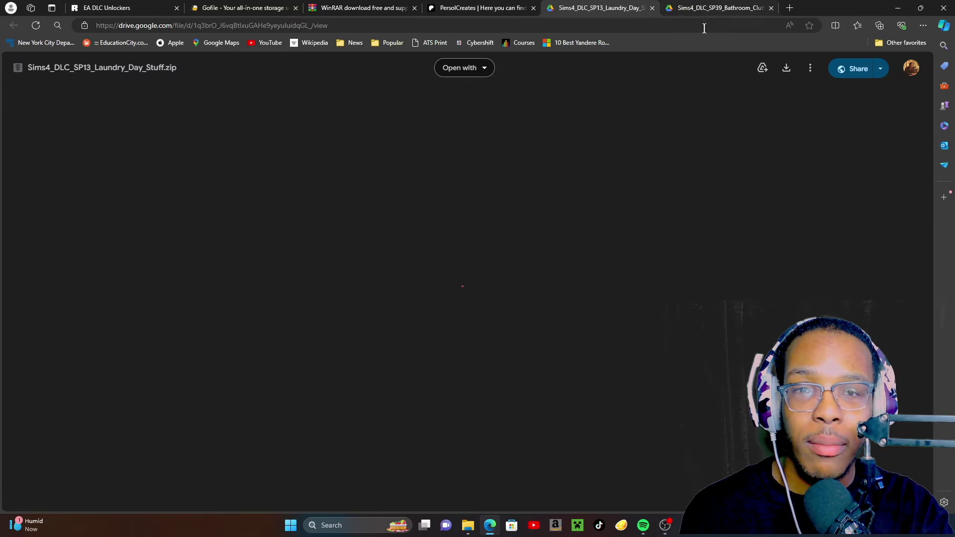
{"action": "left_click", "coordinate": [788, 74]}
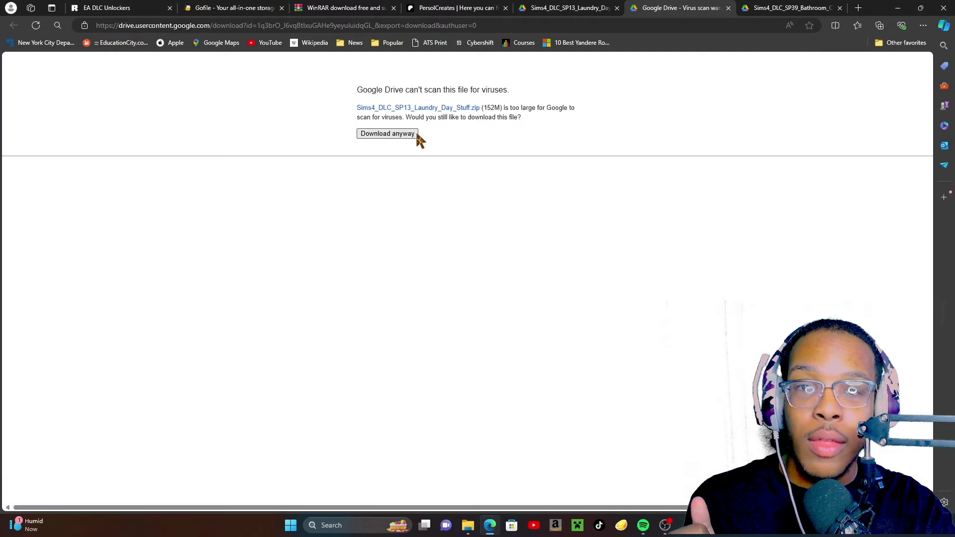
{"action": "left_click", "coordinate": [398, 134]}
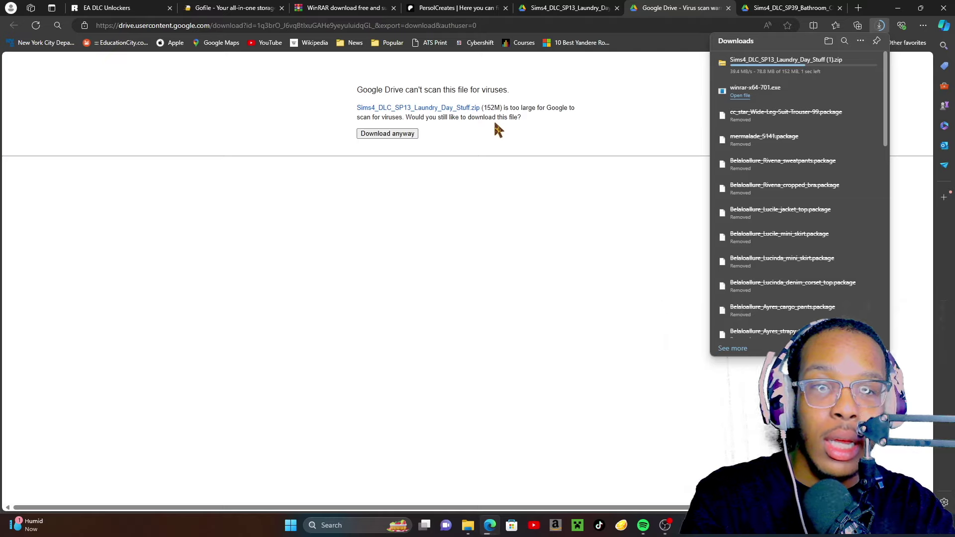
- Download Sims4_DLC_SP39_Bathroom_Clutter_Kit.zip from its Google Drive page and minimize the browser
{"action": "left_click", "coordinate": [775, 8]}
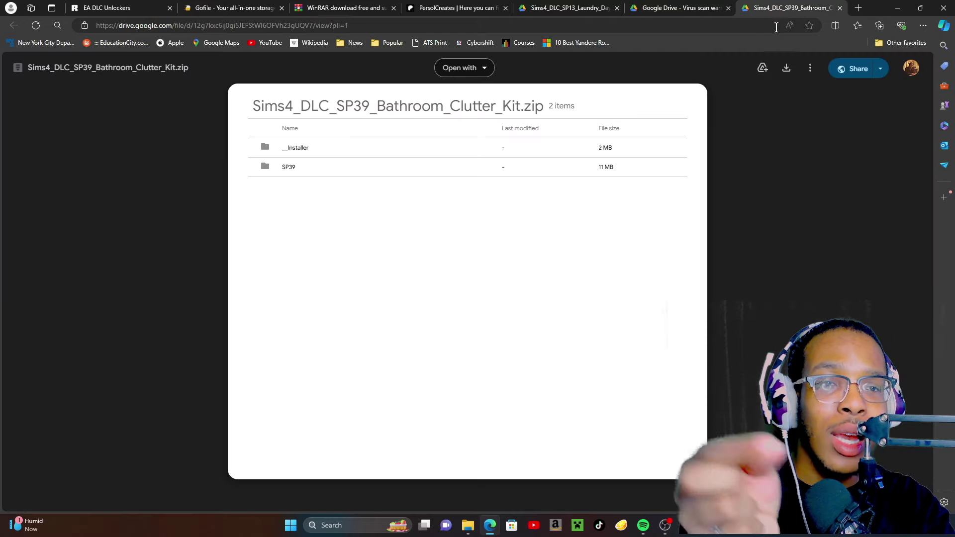
{"action": "left_click", "coordinate": [786, 68]}
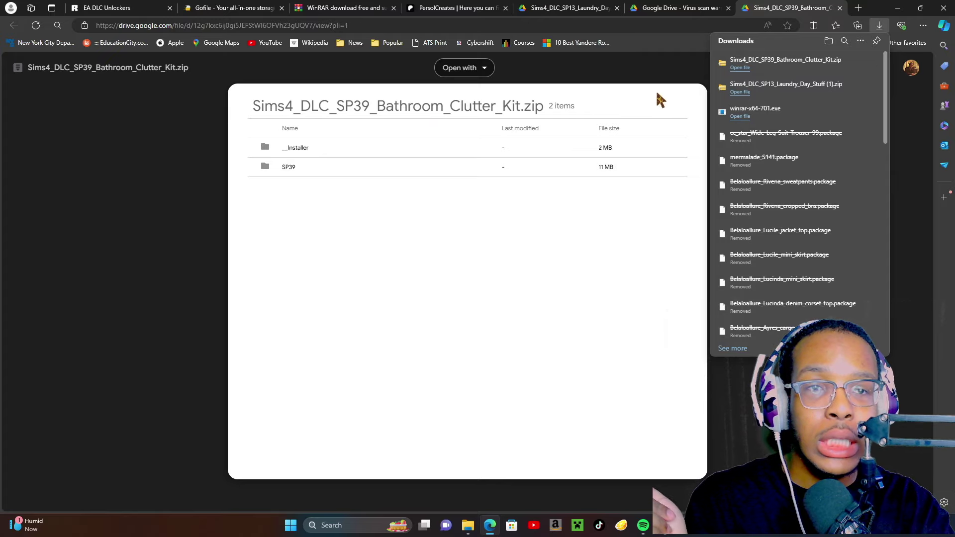
{"action": "left_click", "coordinate": [893, 7]}
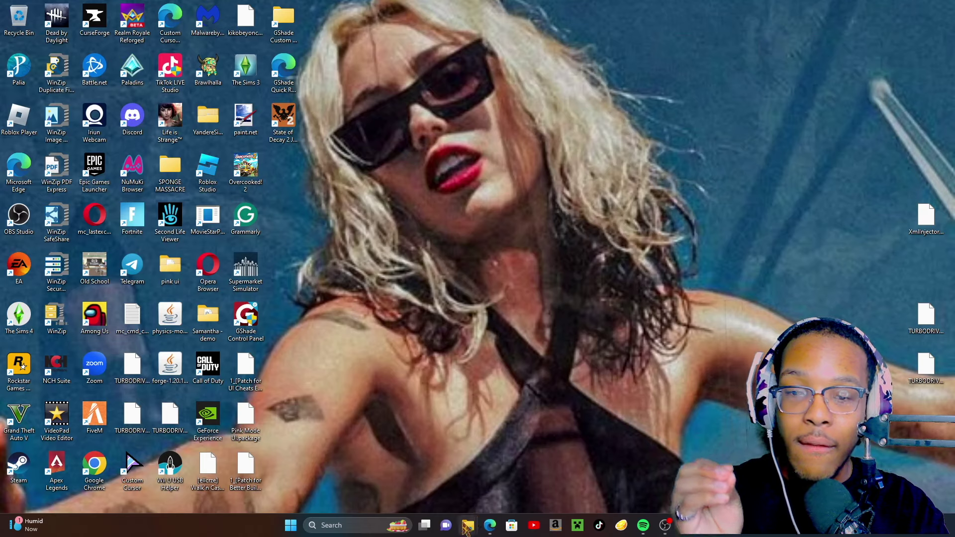
- Bring up the Downloads and Documents folder windows and minimize OBS Studio behind them
{"action": "mouse_move", "coordinate": [466, 528]}
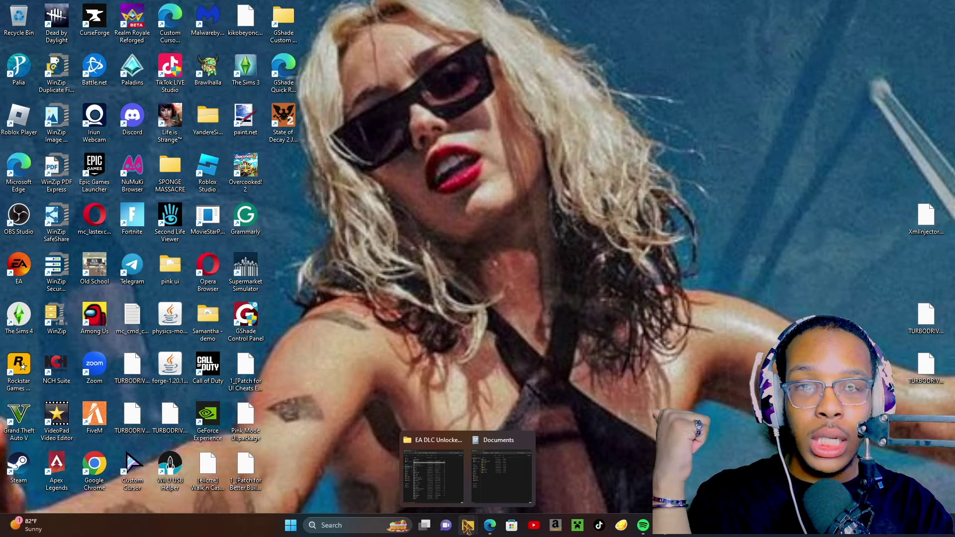
{"action": "left_click", "coordinate": [442, 476]}
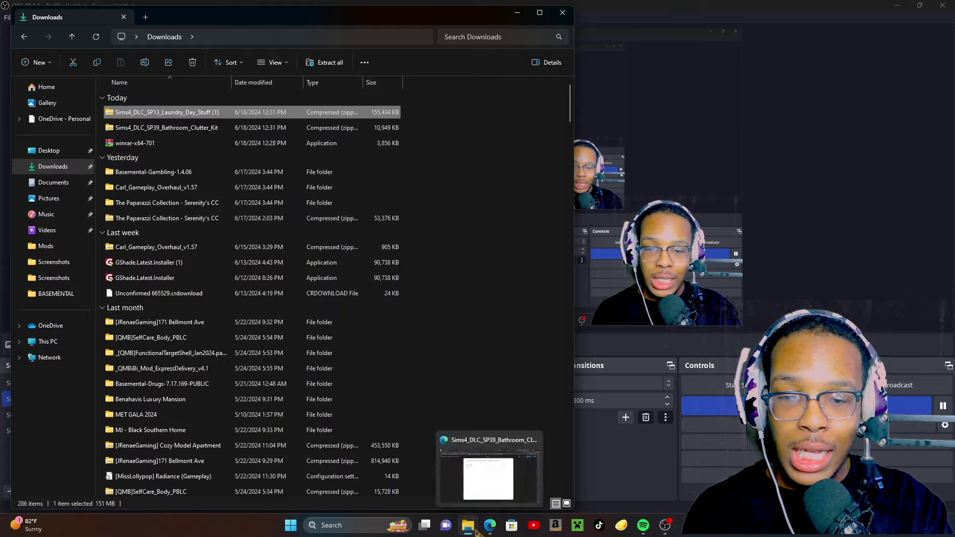
{"action": "left_click", "coordinate": [482, 478]}
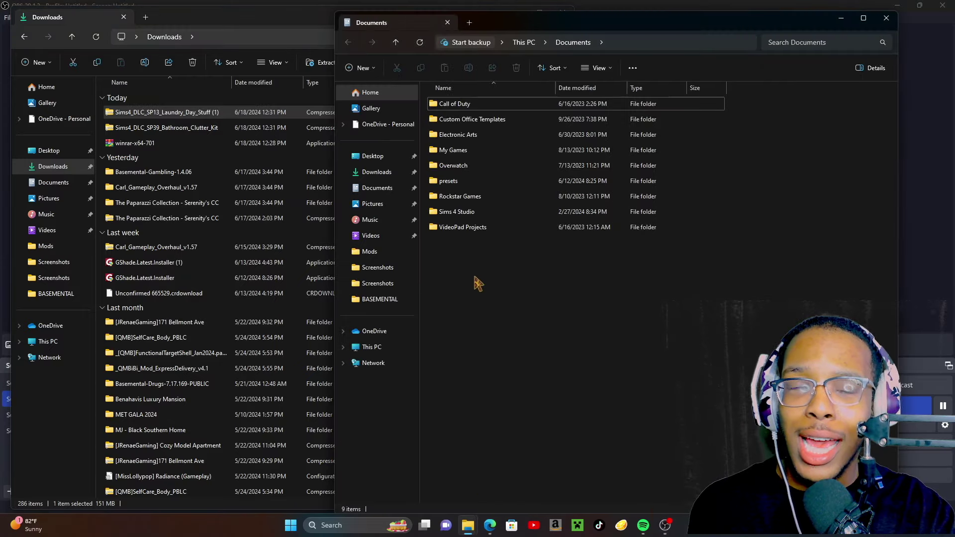
{"action": "left_click", "coordinate": [896, 5]}
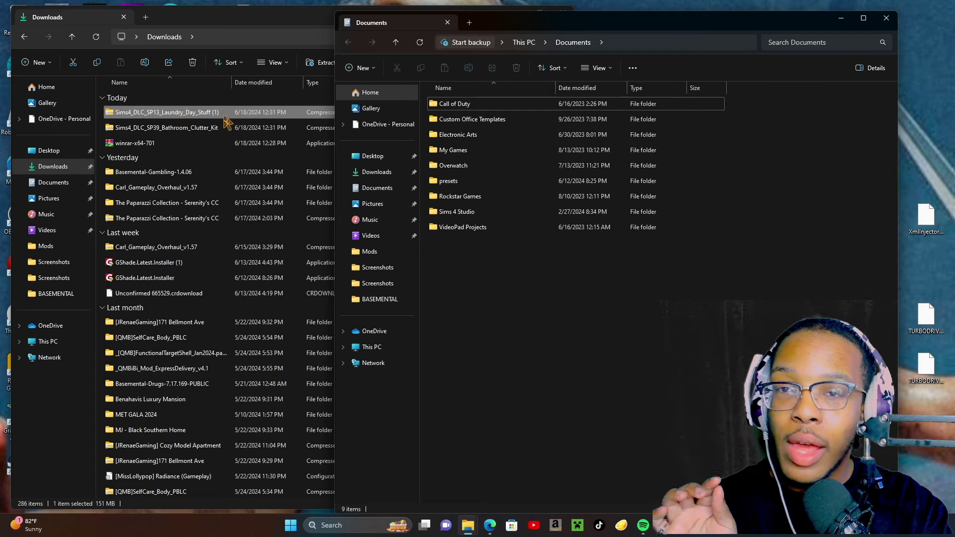
- Extract the Sims4_DLC_SP39_Bathroom_Clutter_Kit archive with WinRAR, keeping the default extraction path and options
{"action": "left_click", "coordinate": [197, 115]}
{"action": "left_click", "coordinate": [194, 128]}
{"action": "right_click", "coordinate": [194, 130]}
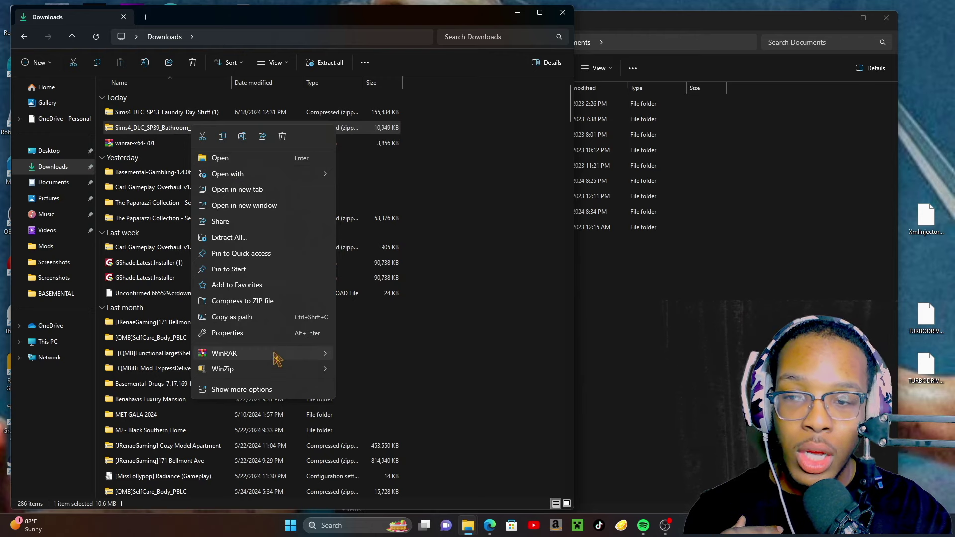
{"action": "mouse_move", "coordinate": [276, 357]}
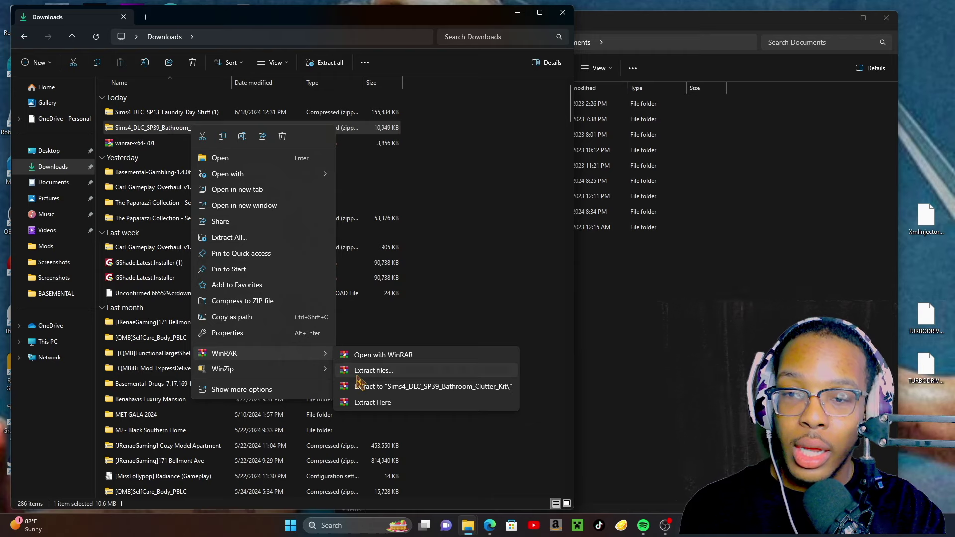
{"action": "left_click", "coordinate": [372, 370]}
{"action": "left_click", "coordinate": [505, 375]}
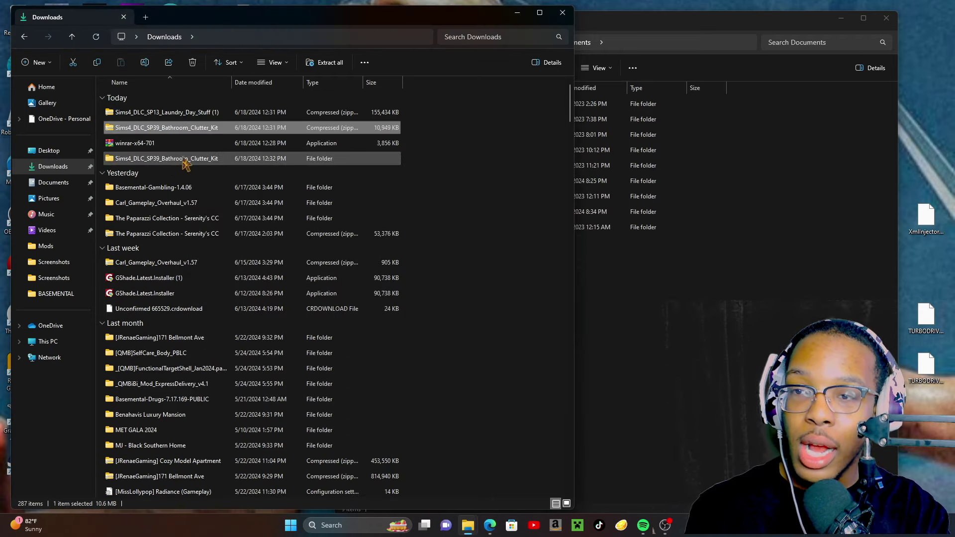
- Extract the Sims4_DLC_SP13_Laundry_Day_Stuff (1) archive with WinRAR into its own folder in Downloads and clear the selection
{"action": "left_click", "coordinate": [192, 113]}
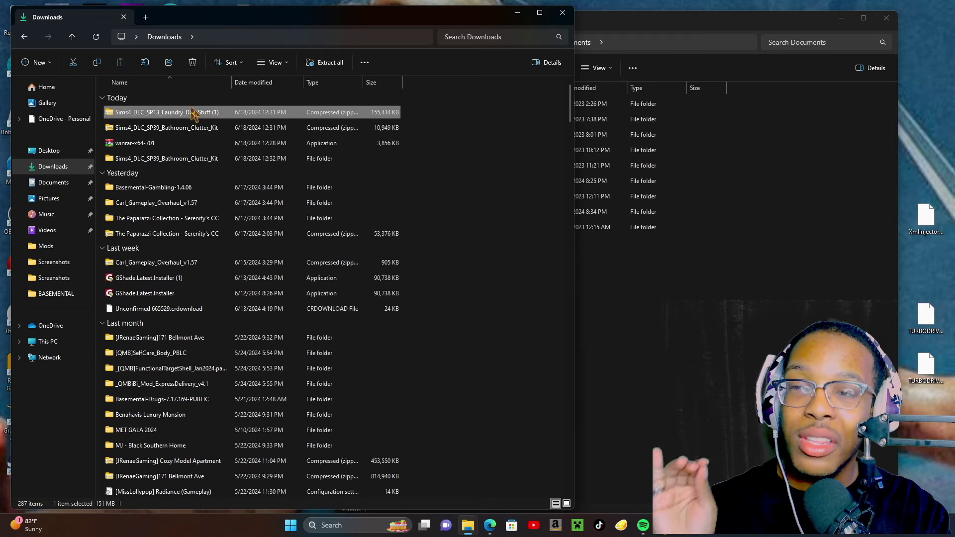
{"action": "right_click", "coordinate": [192, 113]}
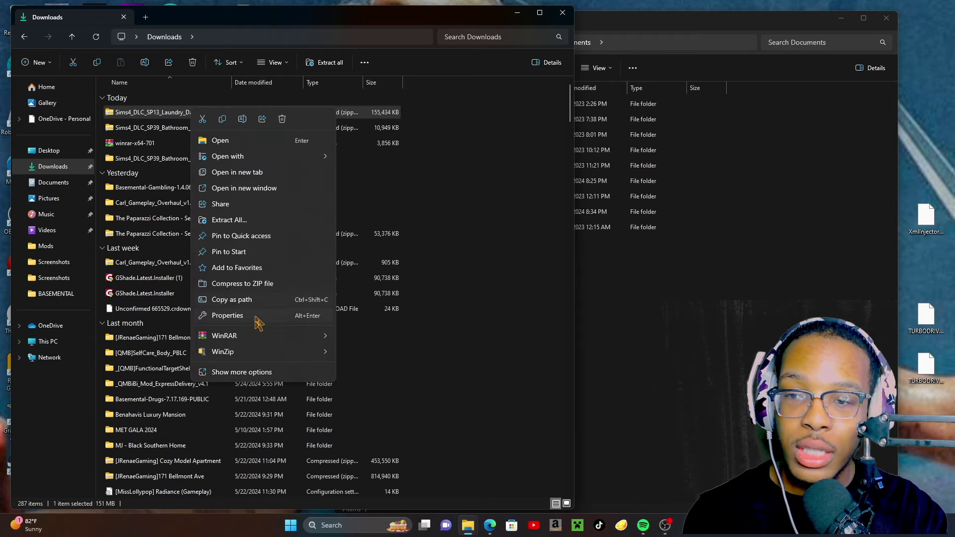
{"action": "mouse_move", "coordinate": [251, 336]}
{"action": "left_click", "coordinate": [344, 352]}
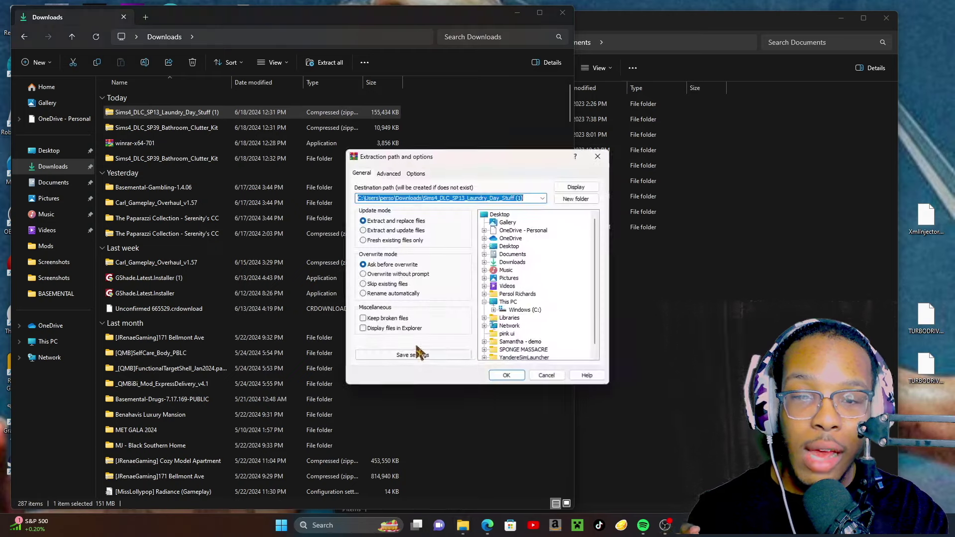
{"action": "left_click", "coordinate": [518, 382]}
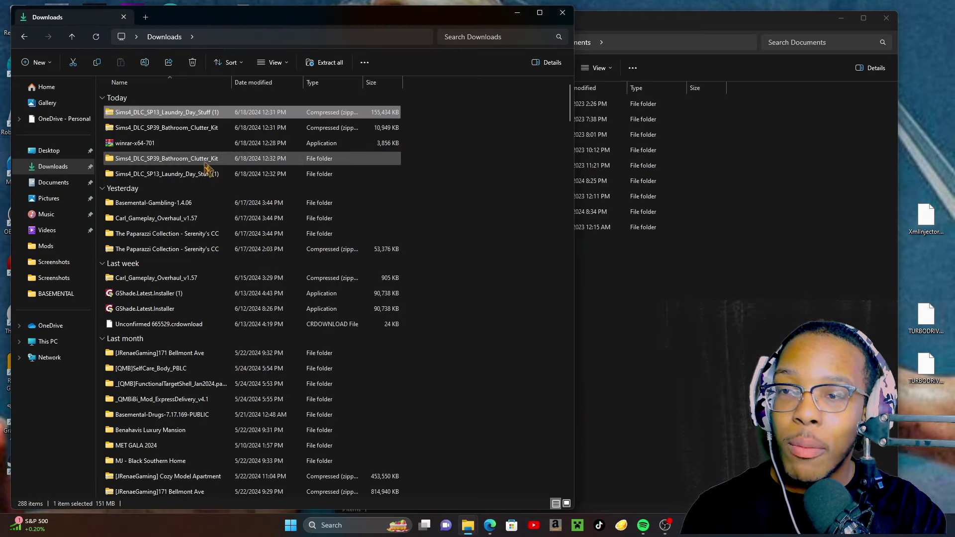
{"action": "left_click", "coordinate": [420, 164]}
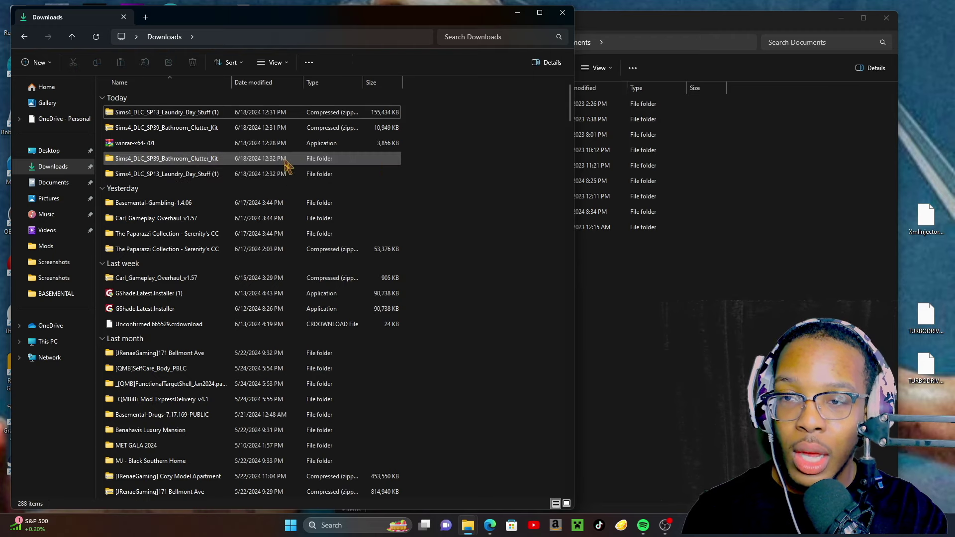
- Open the extracted Sims4_DLC_SP39_Bathroom_Clutter_Kit folder and close the separate Documents window
{"action": "double_click", "coordinate": [217, 163]}
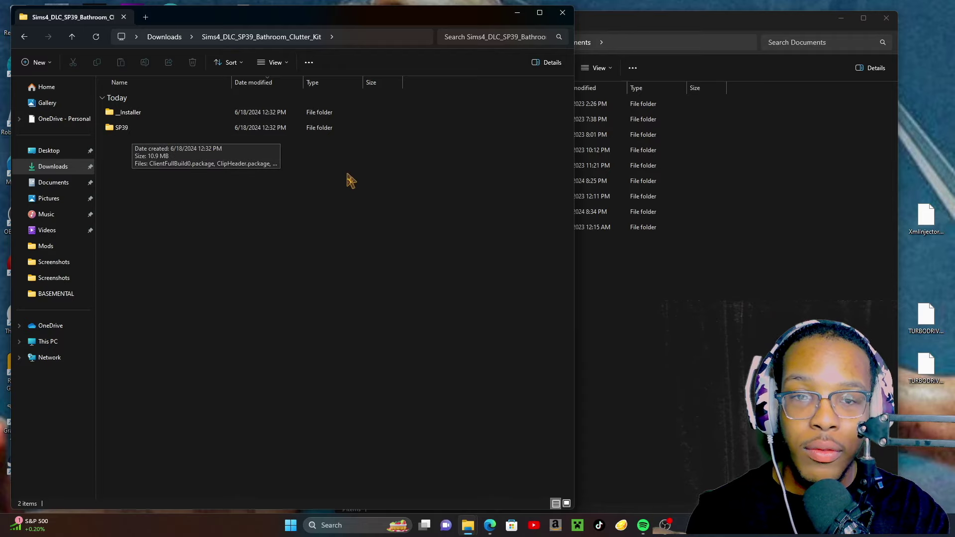
{"action": "left_click", "coordinate": [626, 295]}
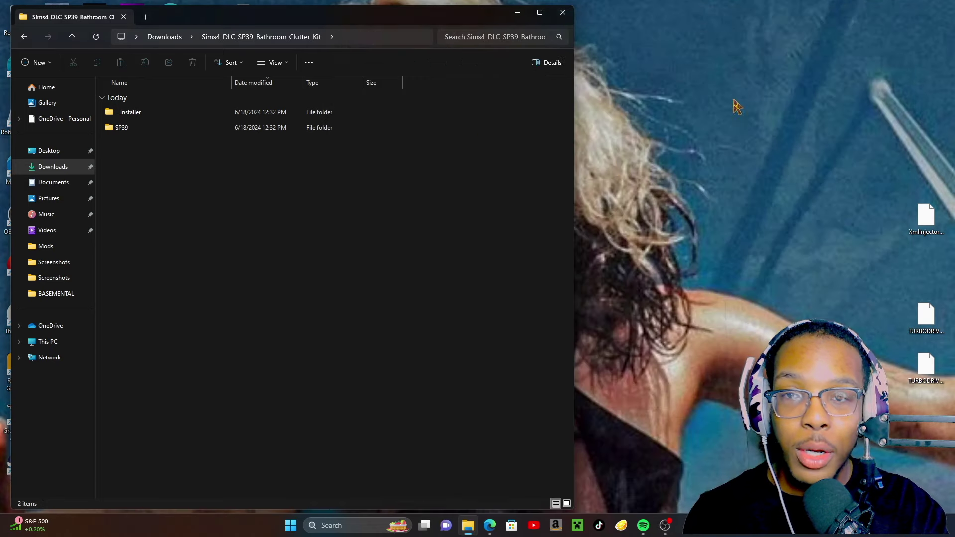
{"action": "left_click", "coordinate": [886, 18]}
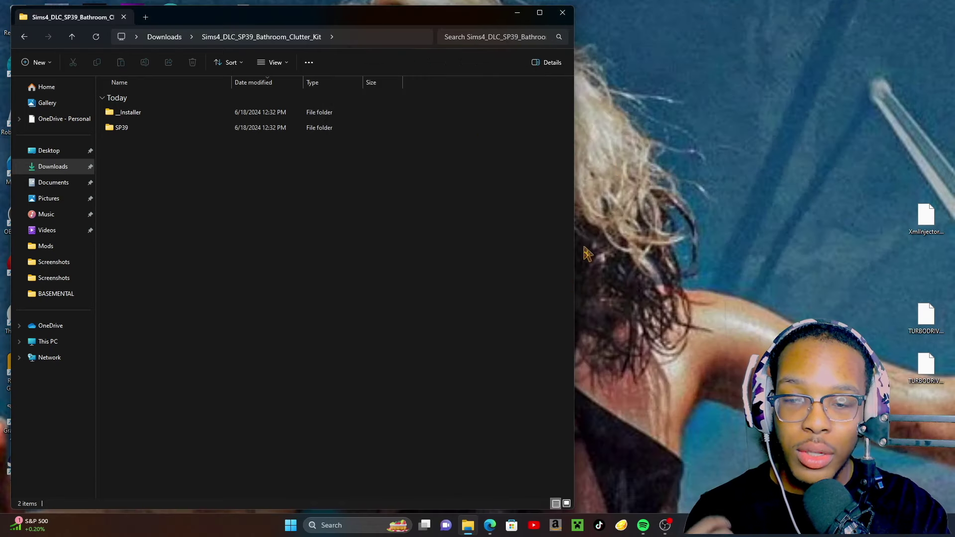
- Open a second folder window and browse to C: > Program Files > EA Games > The Sims 4
{"action": "right_click", "coordinate": [468, 525]}
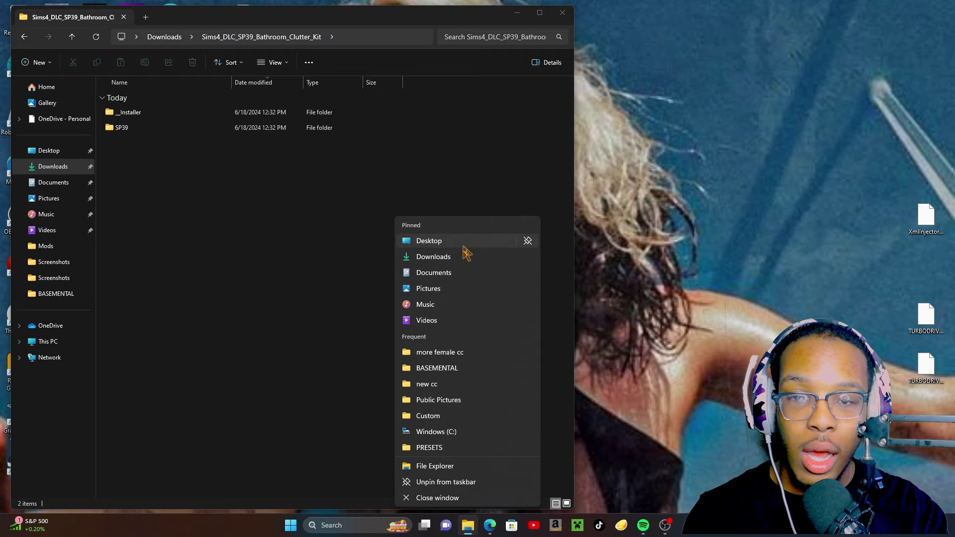
{"action": "left_click", "coordinate": [433, 272]}
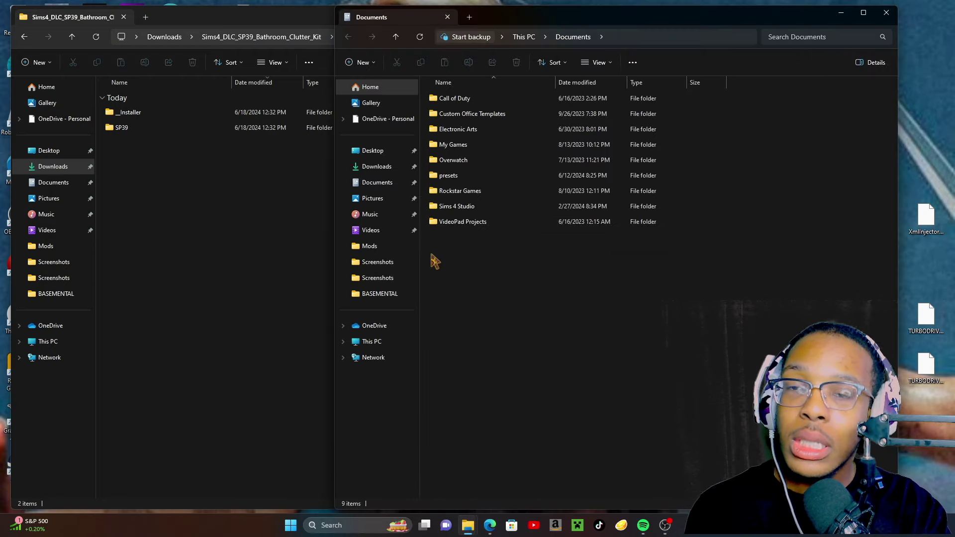
{"action": "left_click", "coordinate": [367, 347]}
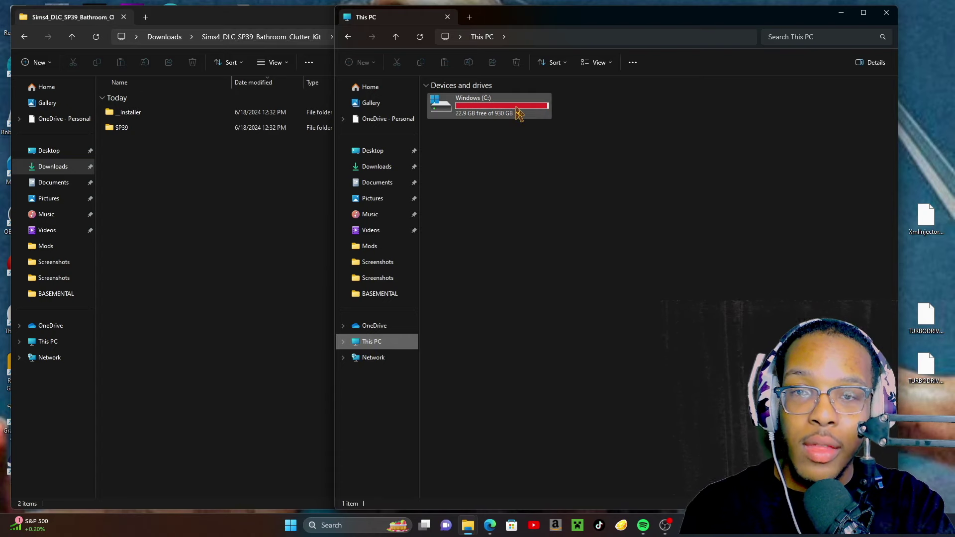
{"action": "double_click", "coordinate": [519, 112]}
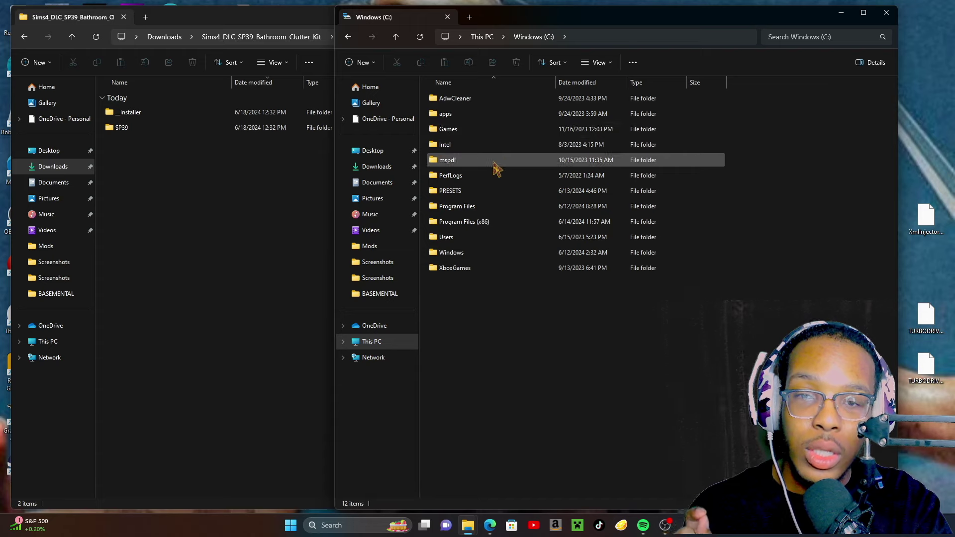
{"action": "double_click", "coordinate": [465, 207]}
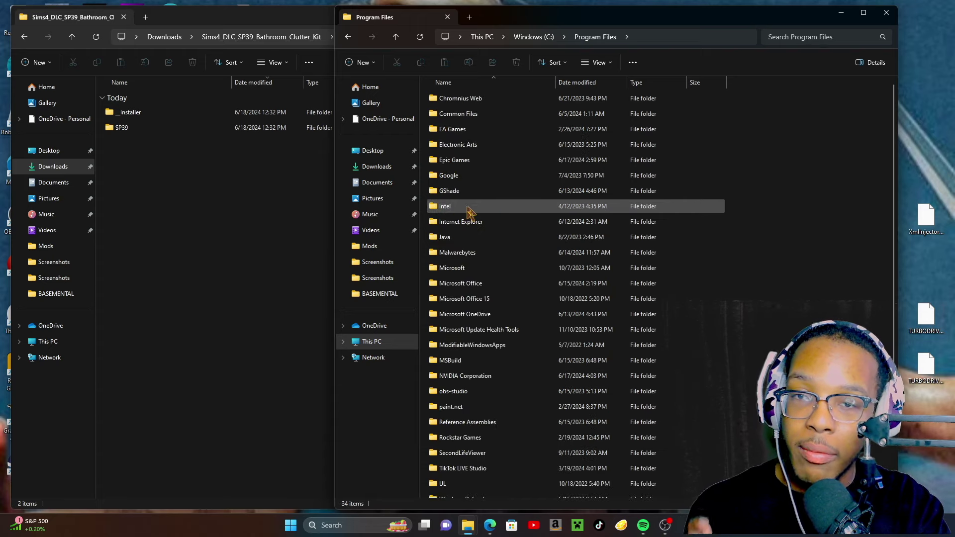
{"action": "double_click", "coordinate": [519, 130]}
{"action": "double_click", "coordinate": [492, 116]}
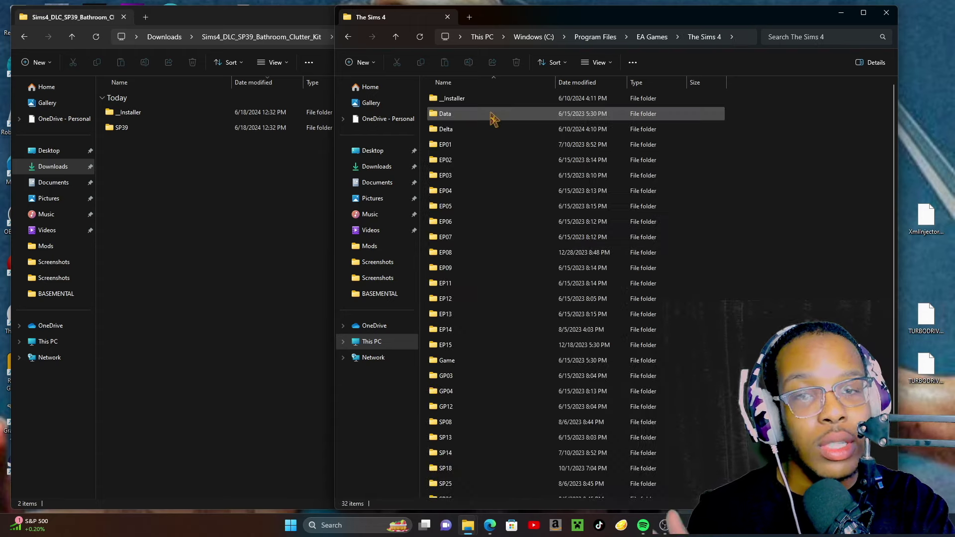
{"action": "scroll", "coordinate": [543, 258], "scroll_direction": "down", "scroll_amount": 2}
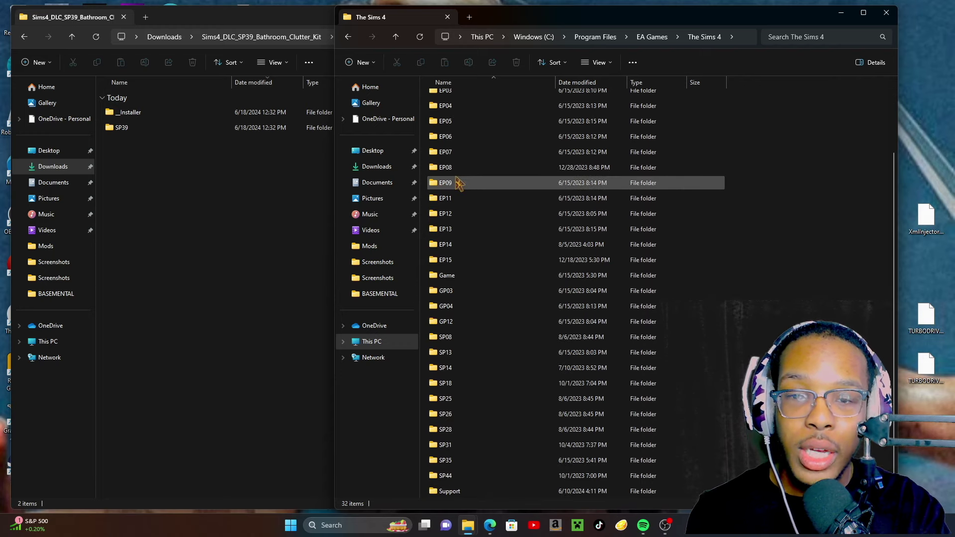
- Move the SP39 folder from the extracted Bathroom Clutter Kit into The Sims 4 directory, granting administrator permission
{"action": "left_click", "coordinate": [207, 149]}
{"action": "left_click", "coordinate": [187, 130]}
{"action": "left_click", "coordinate": [182, 132]}
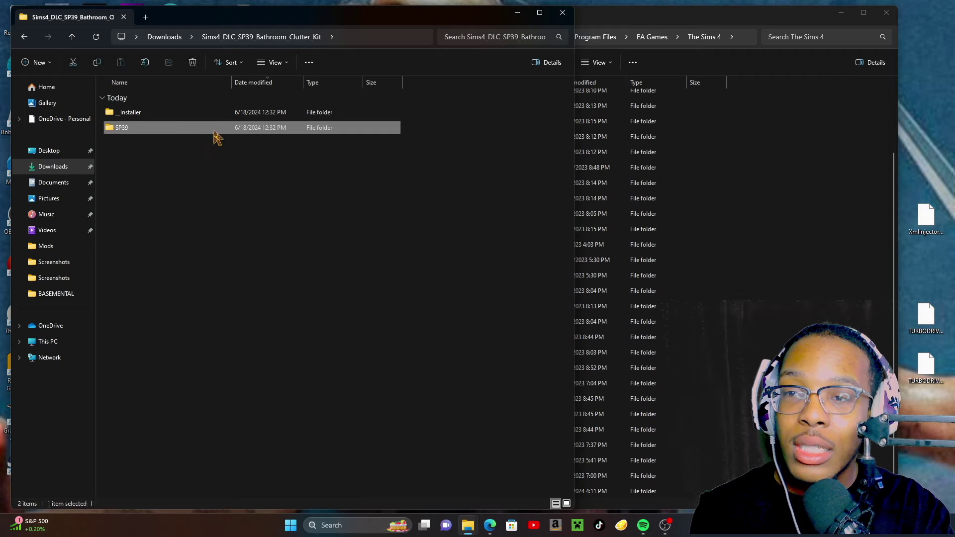
{"action": "left_click_drag", "start_coordinate": [208, 129], "coordinate": [755, 236]}
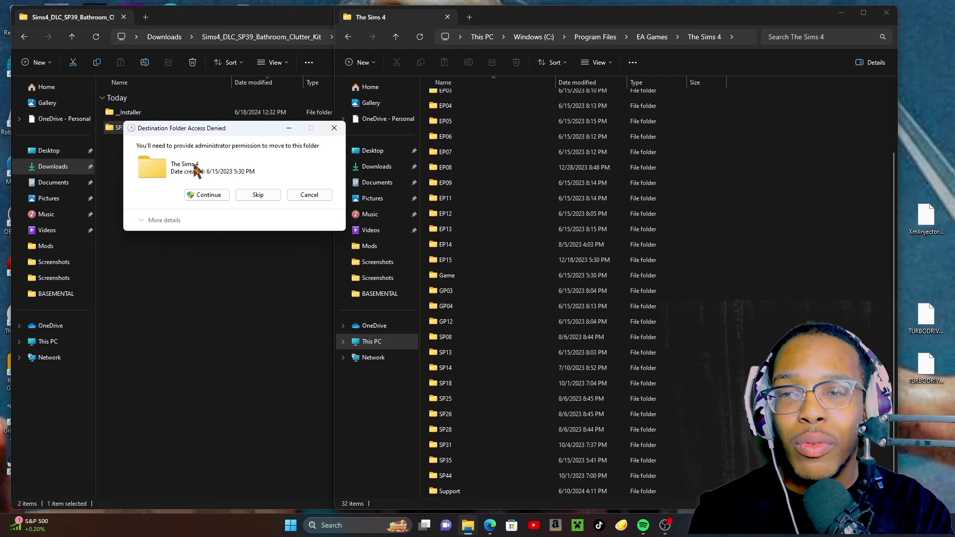
{"action": "left_click", "coordinate": [205, 194]}
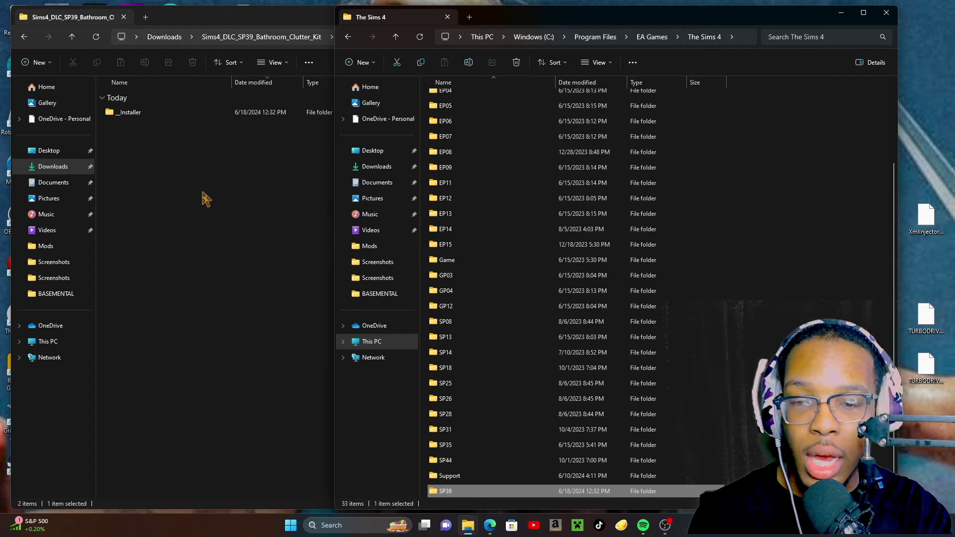
{"action": "left_click", "coordinate": [205, 199]}
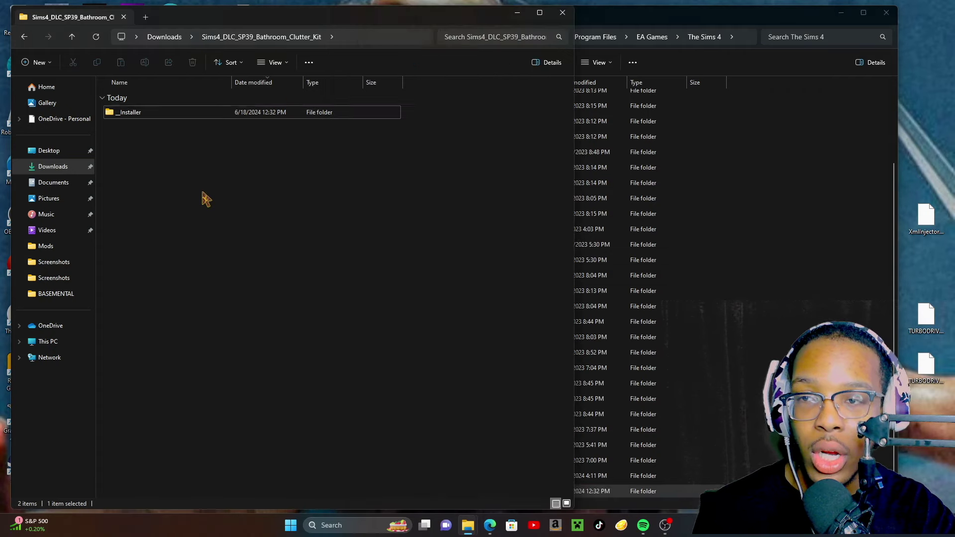
- Move the SP13 folder from the extracted Laundry Day Stuff folder into The Sims 4 directory, replacing the files with the same names
{"action": "left_click", "coordinate": [165, 38]}
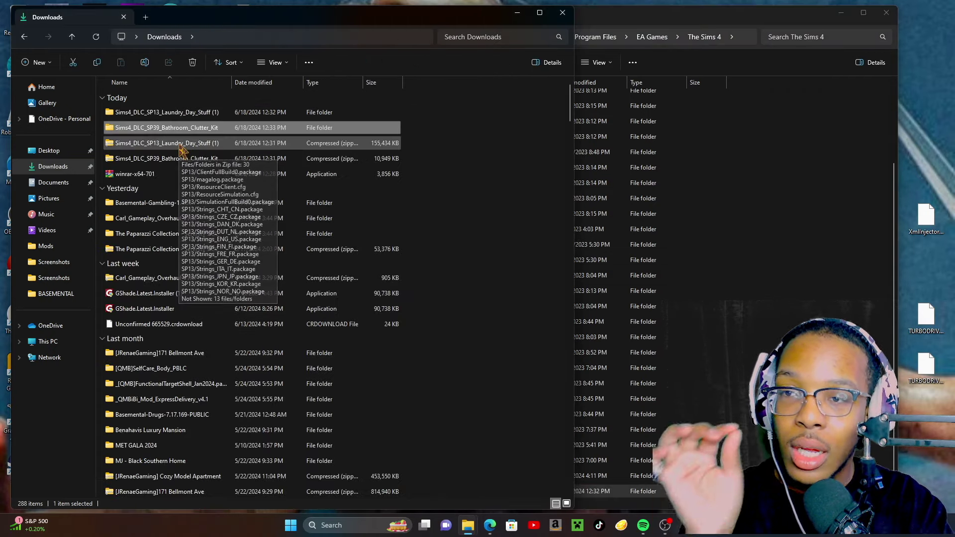
{"action": "double_click", "coordinate": [194, 113]}
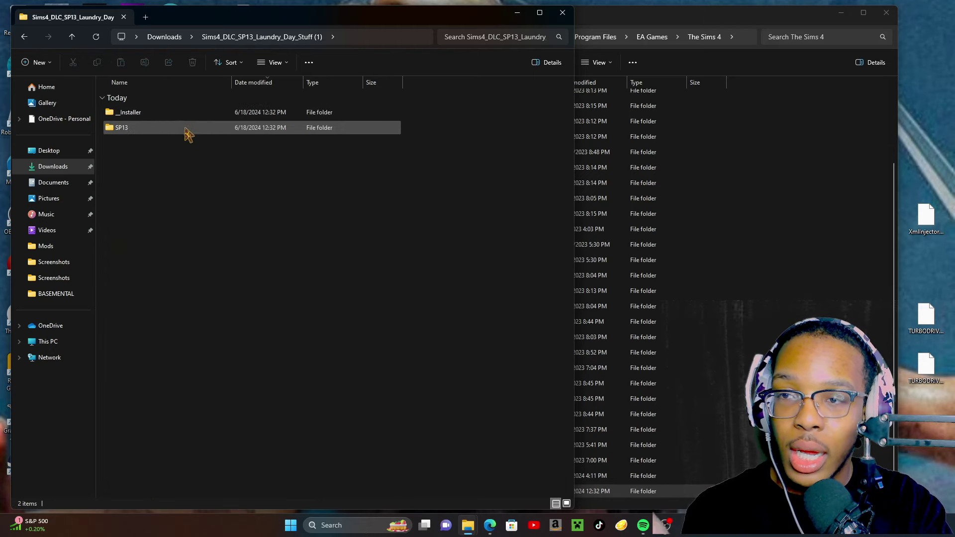
{"action": "left_click", "coordinate": [185, 130]}
{"action": "left_click_drag", "start_coordinate": [187, 133], "coordinate": [778, 214]}
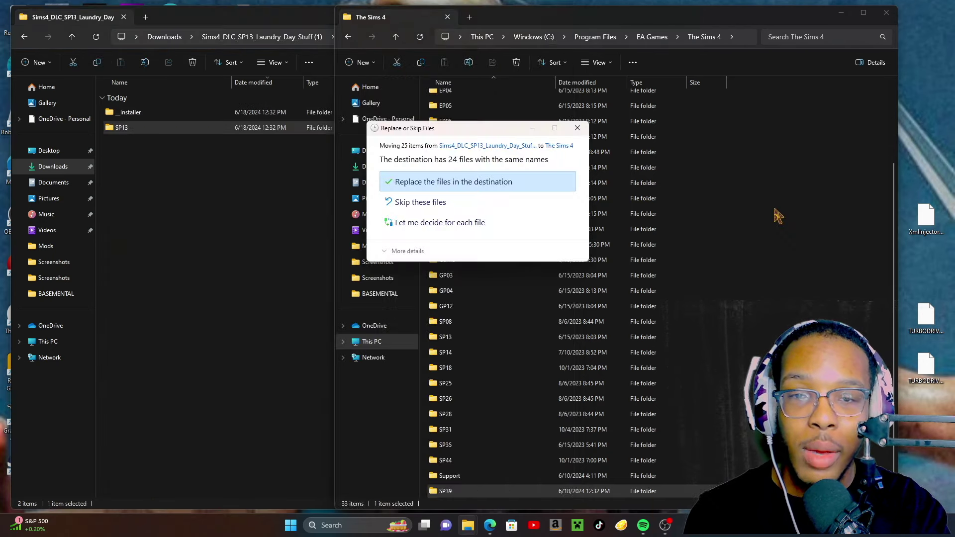
{"action": "left_click", "coordinate": [517, 185]}
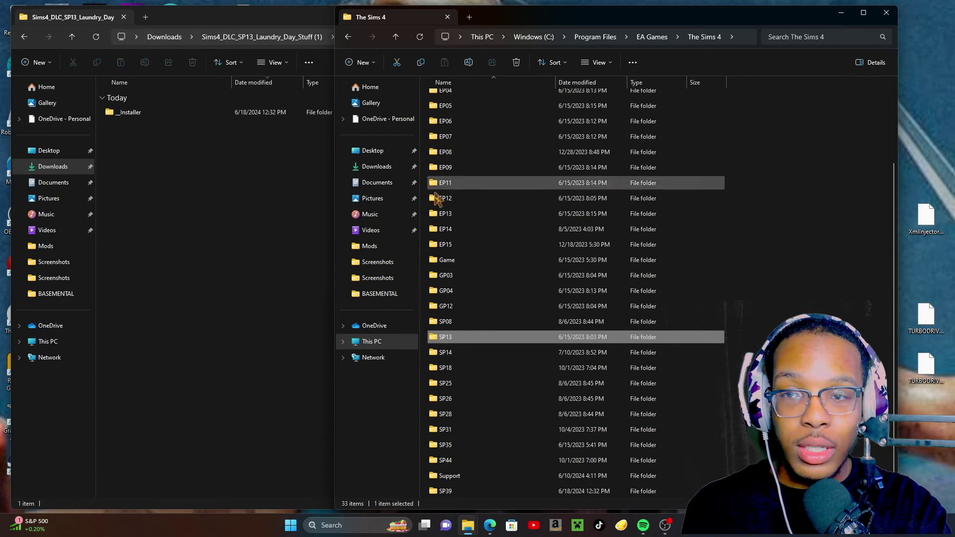
- Return the extracted pack's window to Downloads and minimize both folder windows to reveal the desktop
{"action": "left_click", "coordinate": [59, 167]}
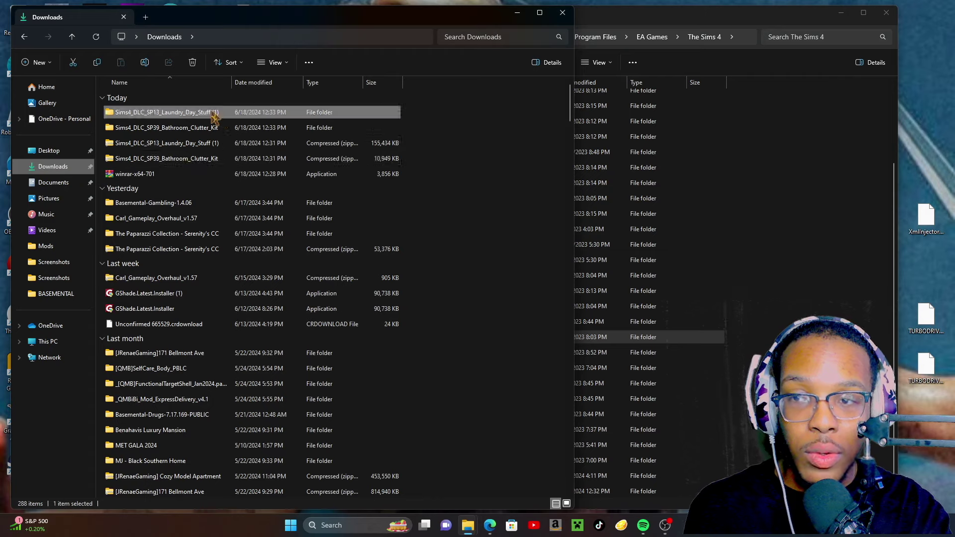
{"action": "left_click", "coordinate": [516, 12]}
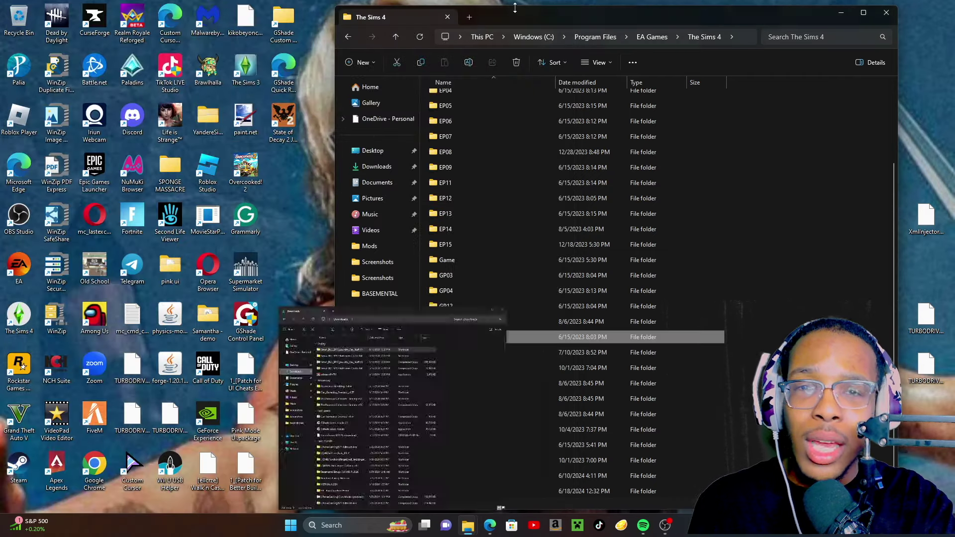
{"action": "left_click", "coordinate": [841, 13]}
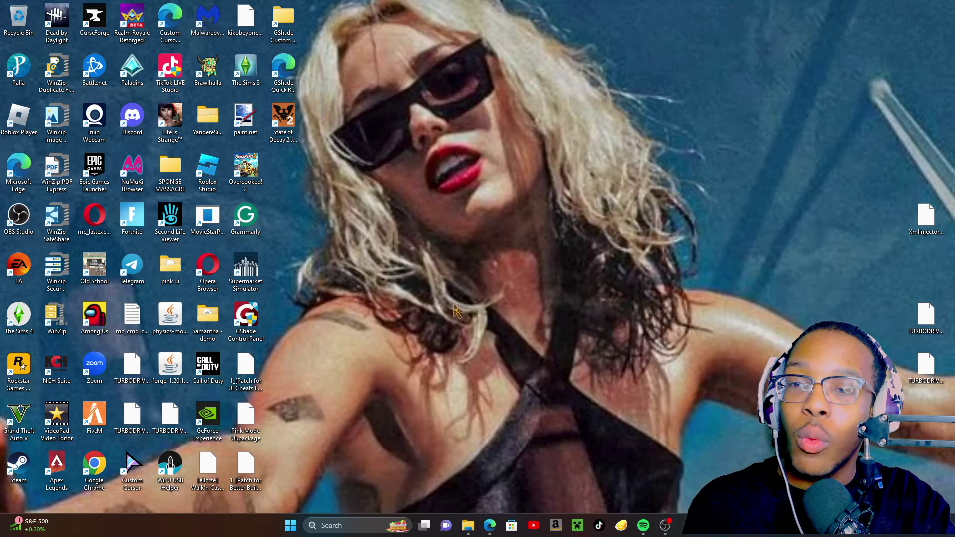
- Launch the EA app, acknowledge the EA DLC Unlocker notice, and switch the app to offline mode
{"action": "double_click", "coordinate": [23, 282]}
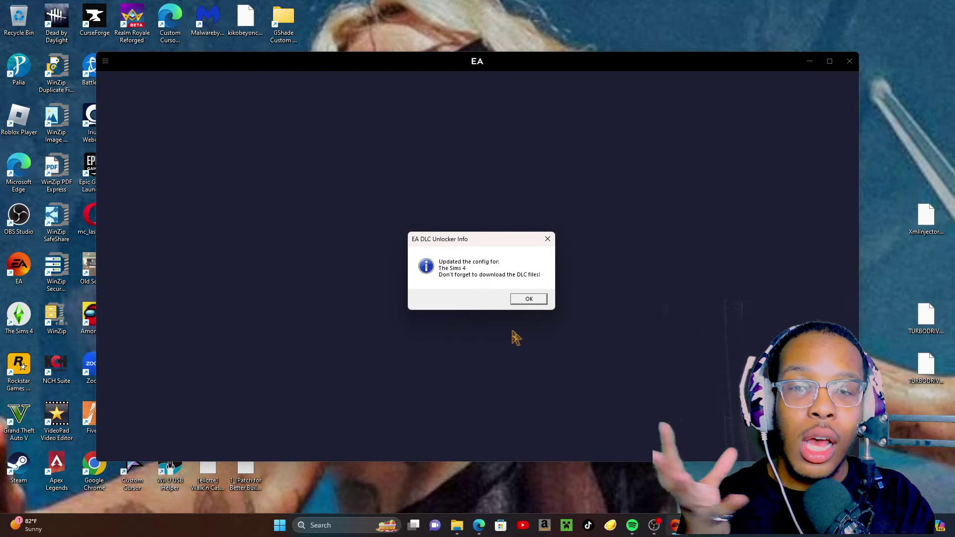
{"action": "left_click", "coordinate": [520, 300]}
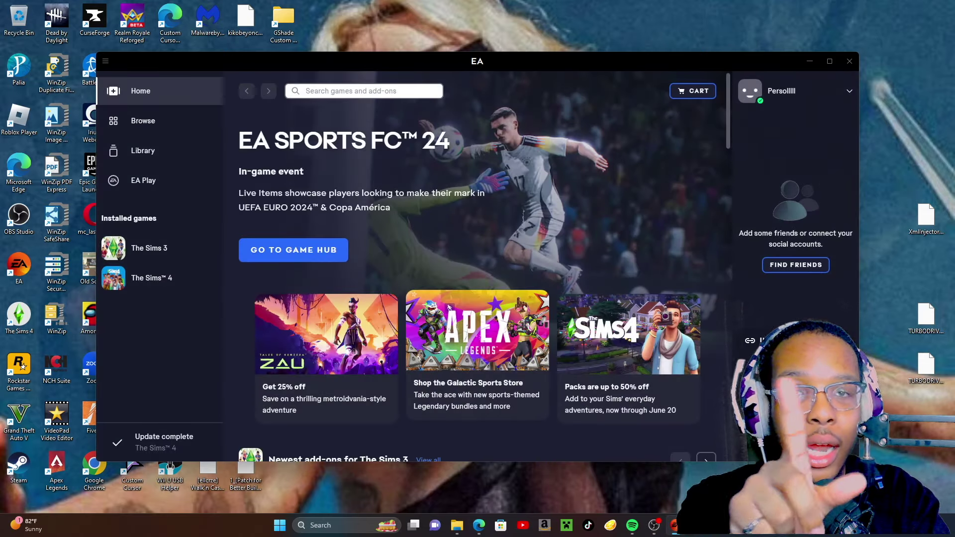
{"action": "left_click", "coordinate": [106, 60]}
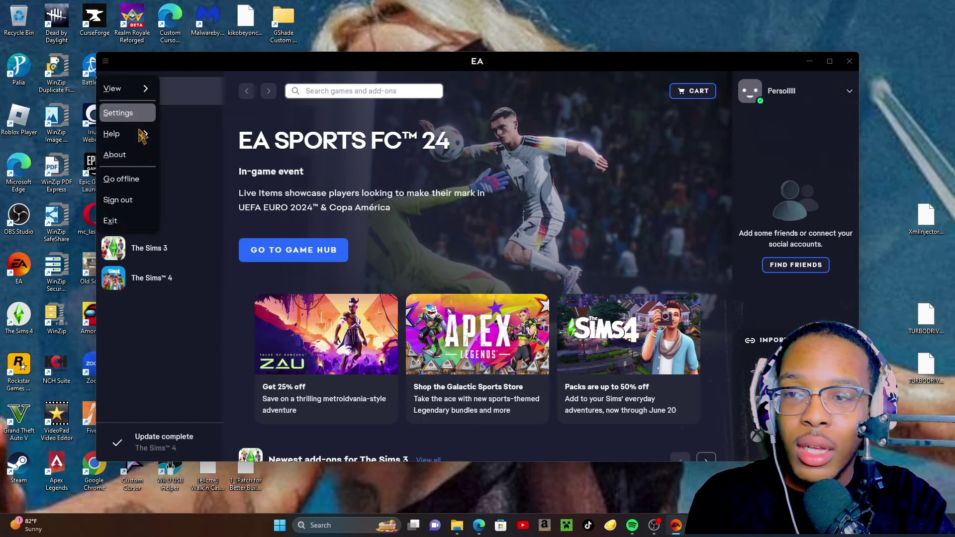
{"action": "left_click", "coordinate": [135, 181]}
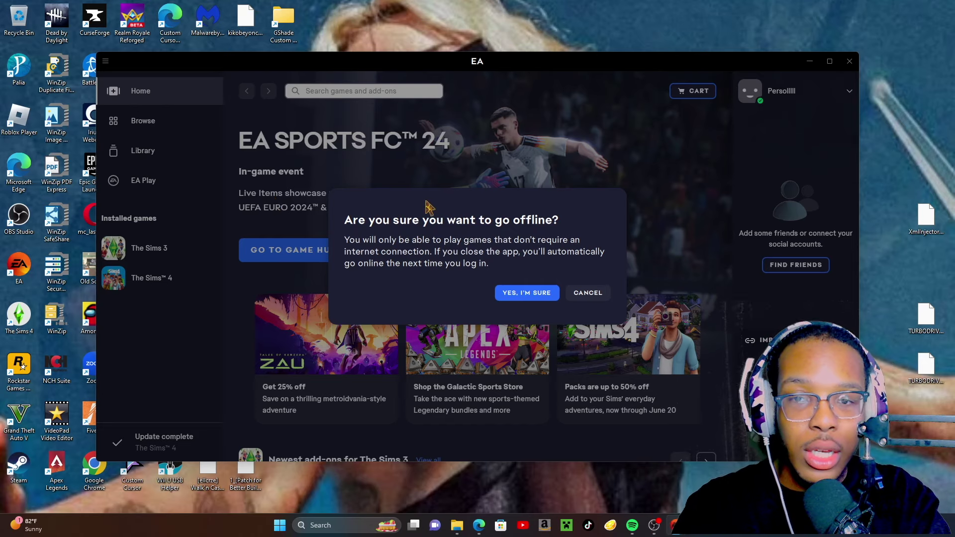
{"action": "left_click", "coordinate": [518, 296]}
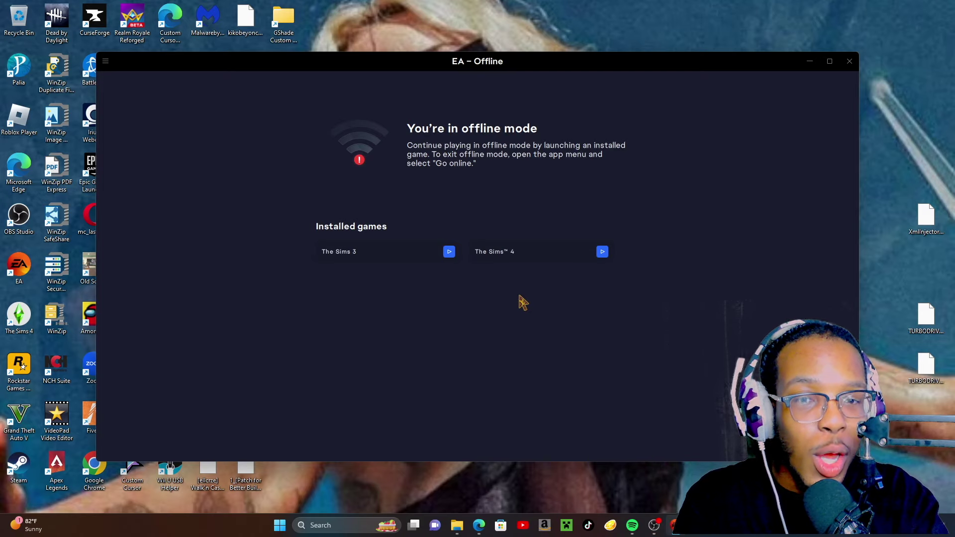
- Start The Sims 4 from the EA app, close the Bathroom Clutter Kit welcome window, and resume the saved game
{"action": "left_click", "coordinate": [603, 253]}
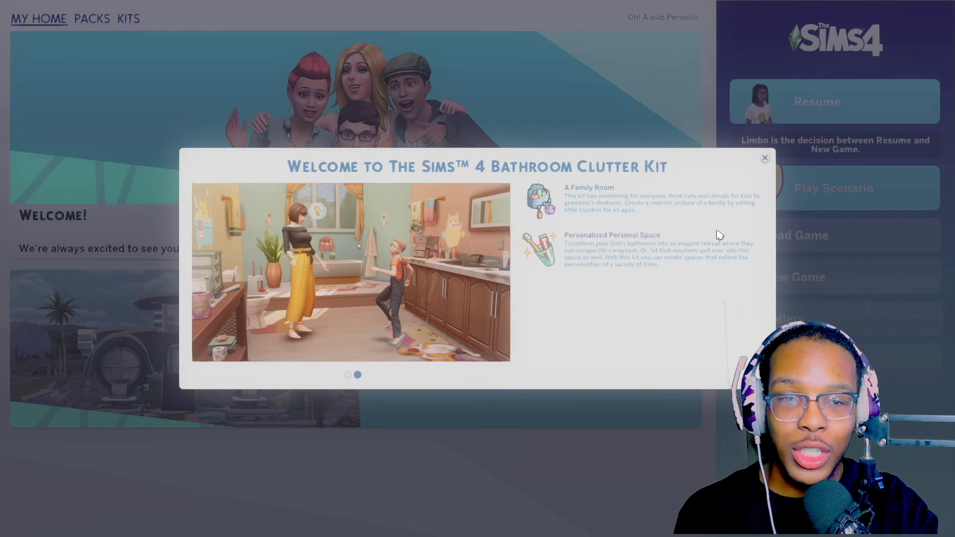
{"action": "left_click", "coordinate": [764, 158]}
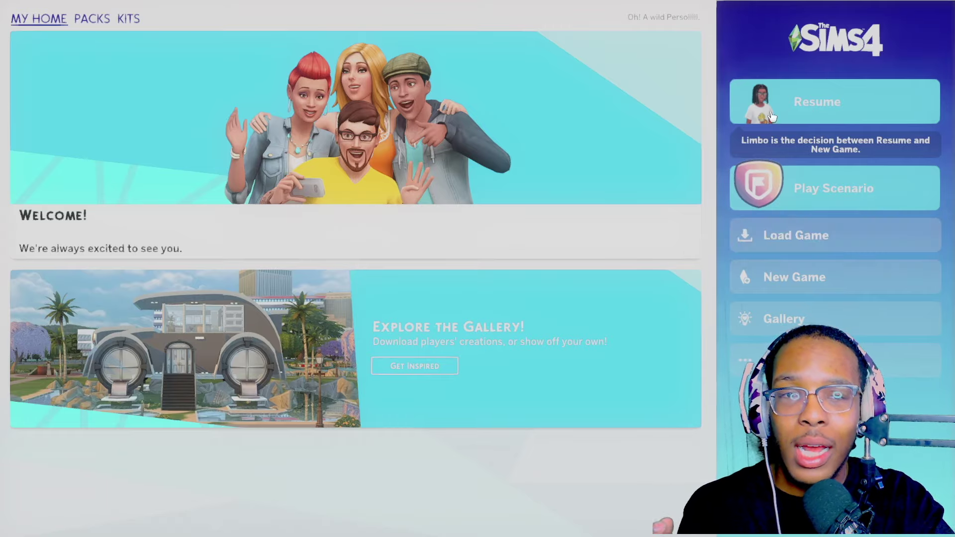
{"action": "left_click", "coordinate": [771, 105]}
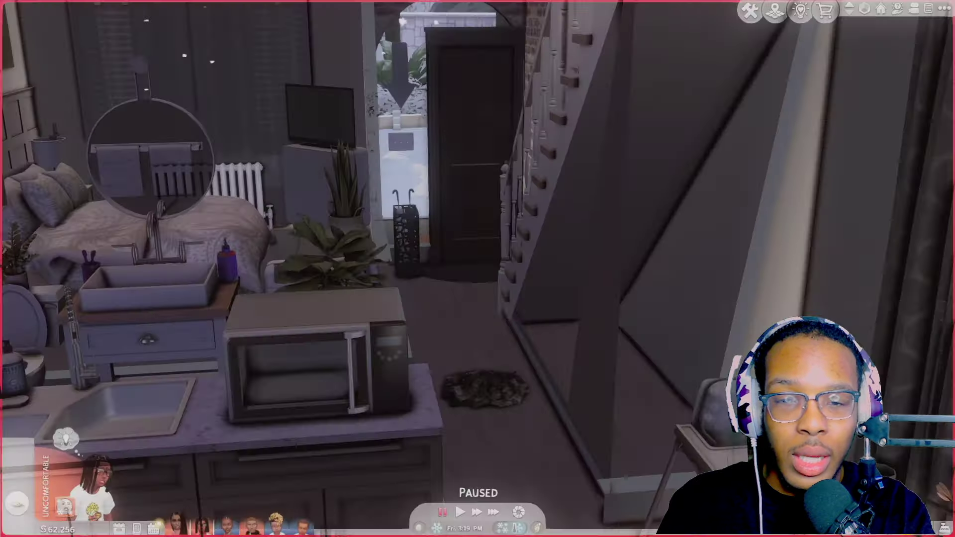
- Unpause the household and choose Throw Away for the dark pile on the floor
{"action": "scroll", "coordinate": [571, 443], "scroll_direction": "down", "scroll_amount": 3}
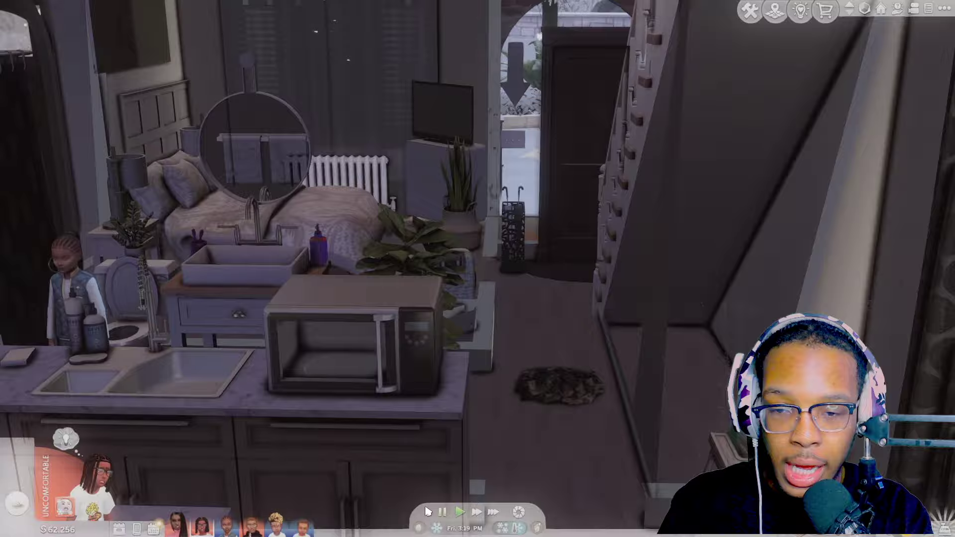
{"action": "scroll", "coordinate": [446, 476], "scroll_direction": "up", "scroll_amount": 5}
{"action": "key", "text": "1"}
{"action": "left_click", "coordinate": [363, 441]}
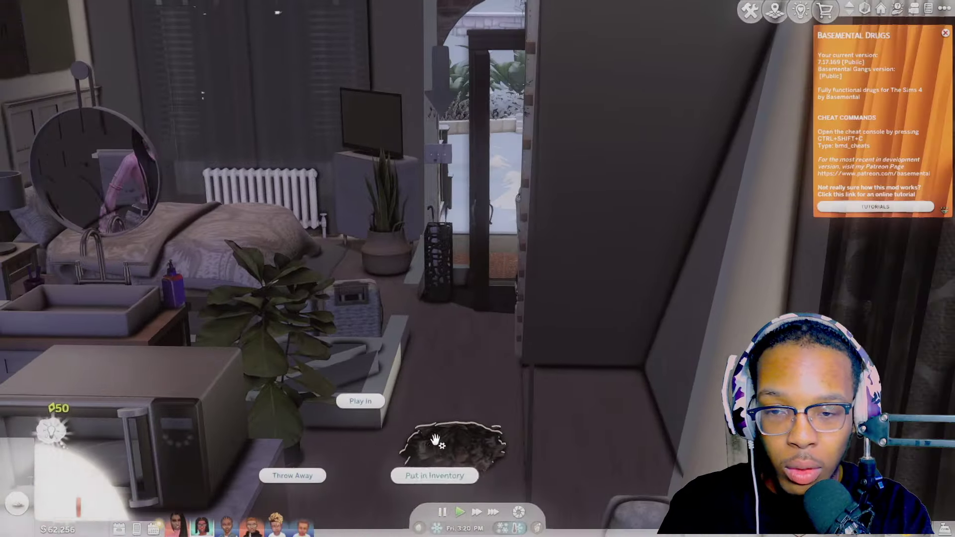
{"action": "left_click", "coordinate": [316, 483]}
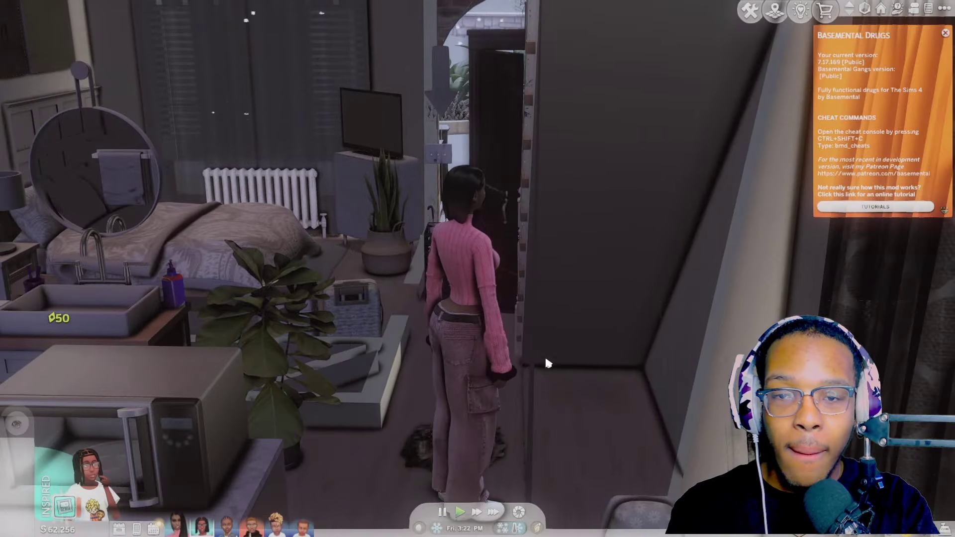
- Close the Basemental Drugs notification and look through the house, viewing the bedroom and the bathroom by the staircase
{"action": "key", "text": "w"}
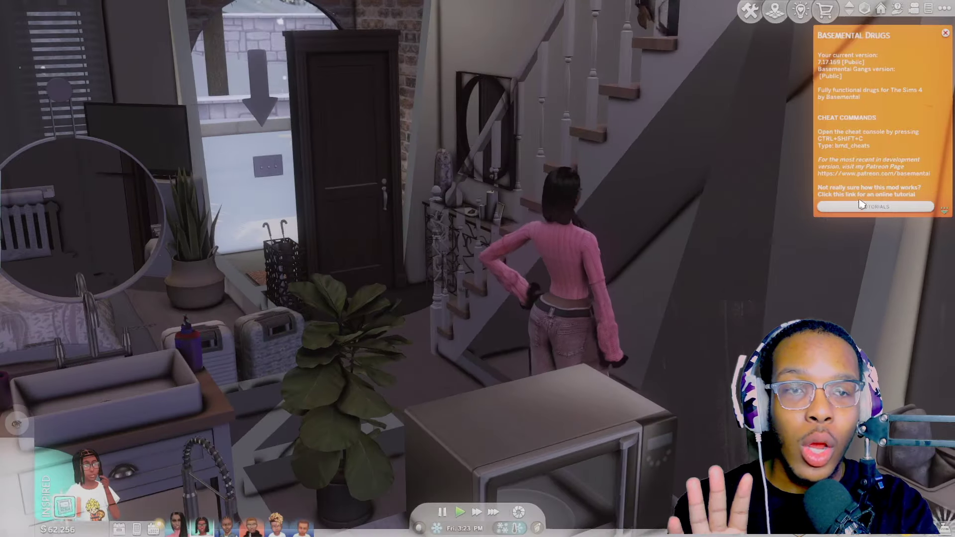
{"action": "left_click", "coordinate": [946, 34]}
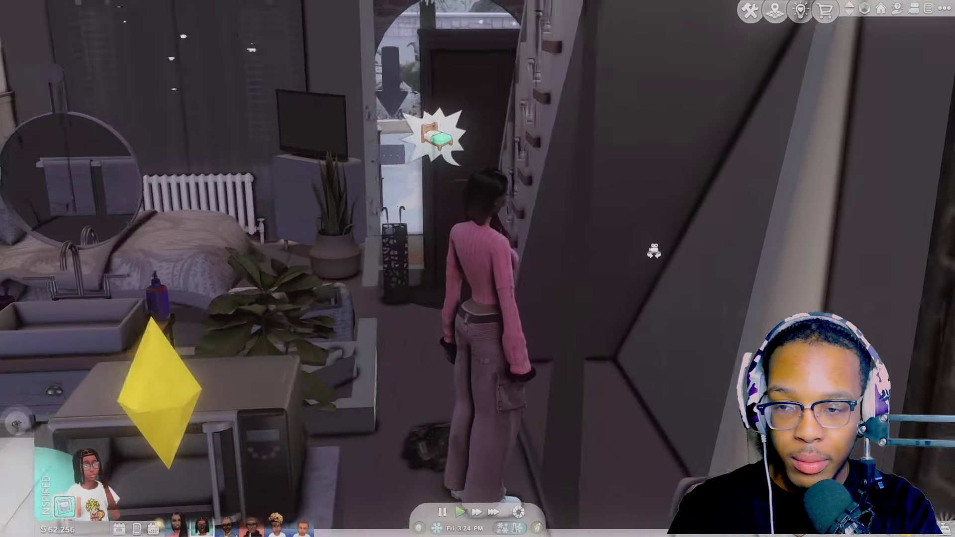
{"action": "key", "text": "e"}
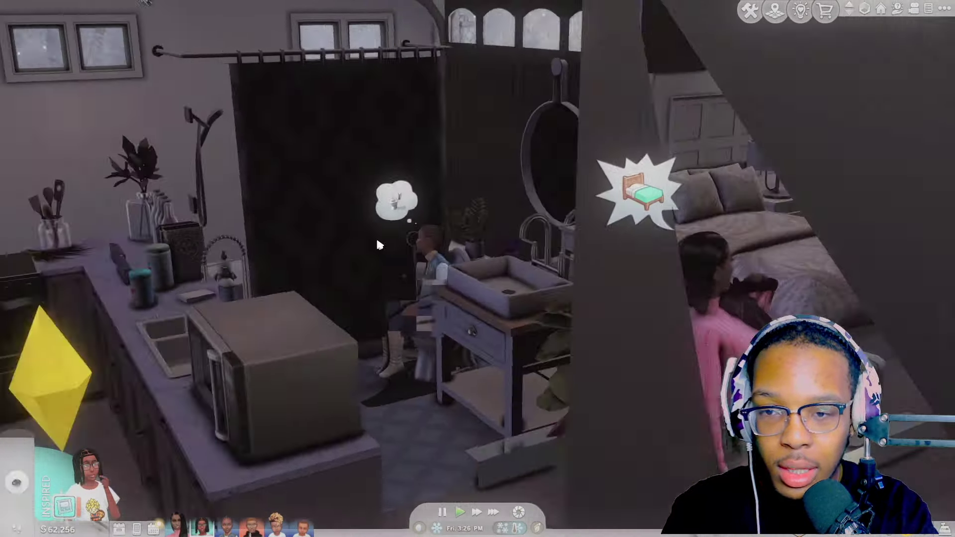
{"action": "key", "text": "w"}
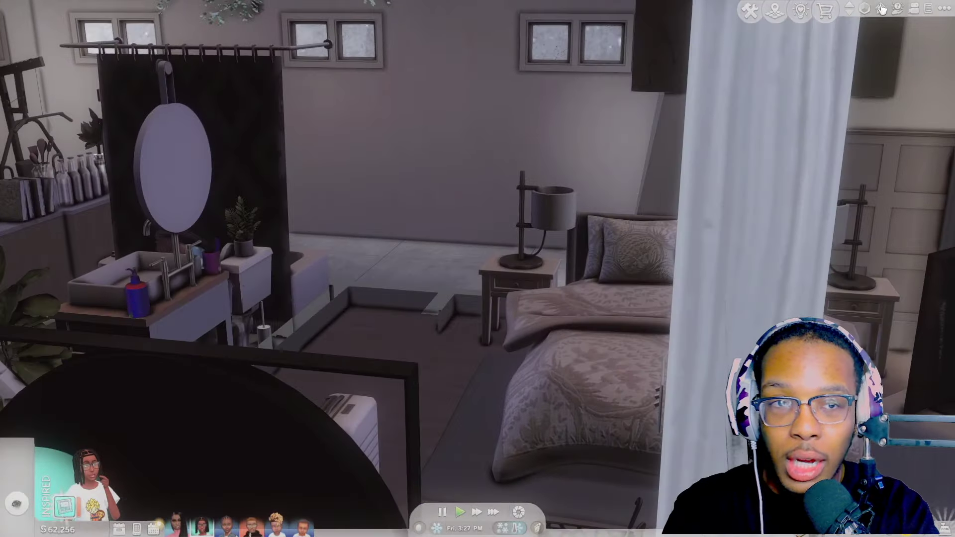
{"action": "left_click", "coordinate": [881, 8]}
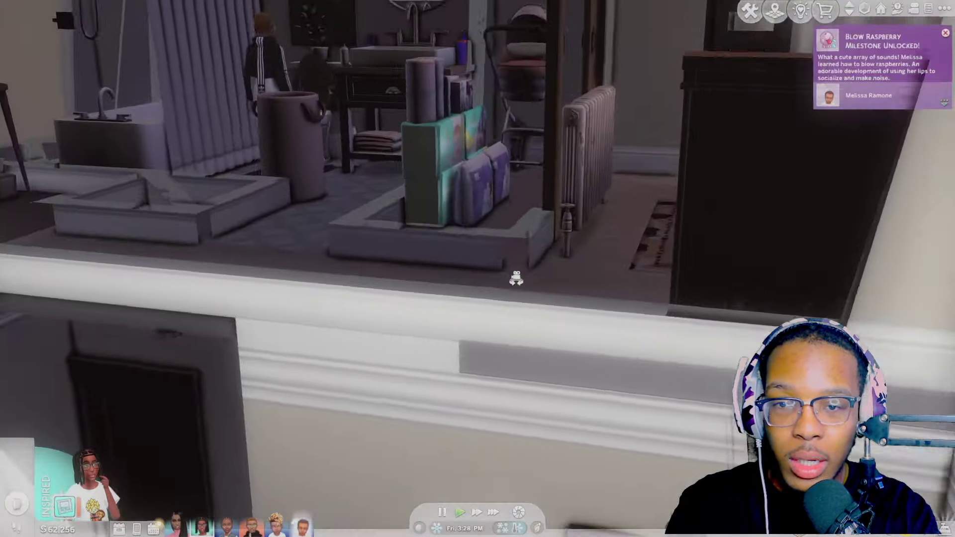
{"action": "key", "text": "e"}
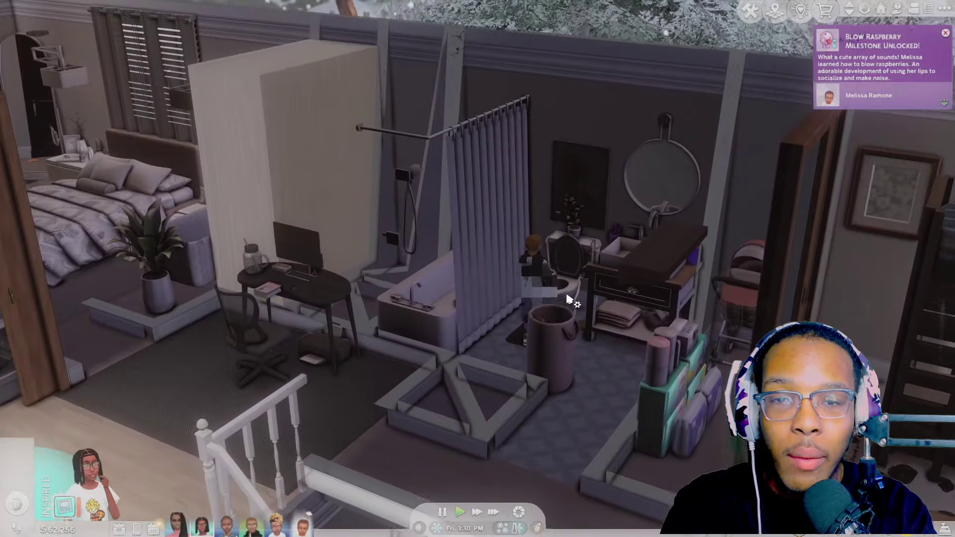
- Switch the household's lot from live play to Build Mode, focusing on the bathroom by the staircase
{"action": "left_click", "coordinate": [568, 299]}
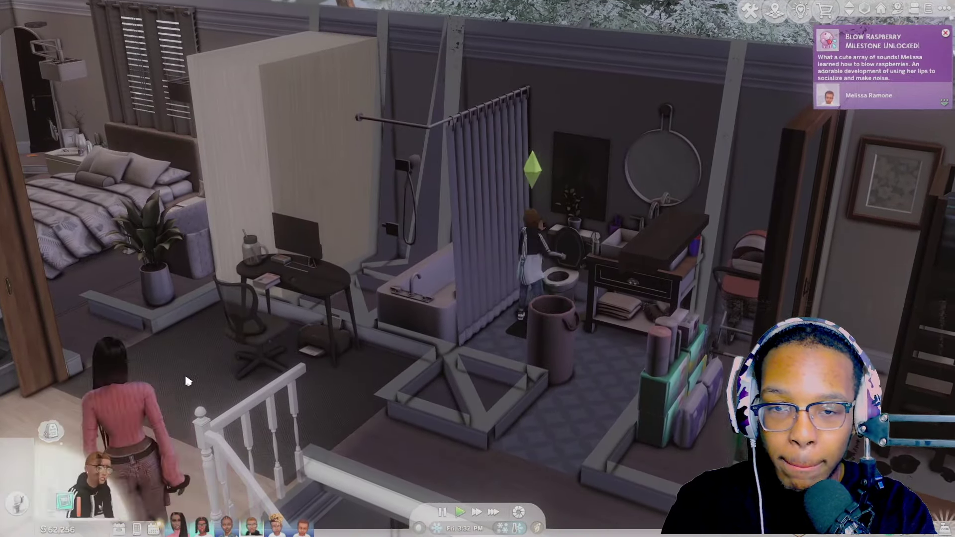
{"action": "key", "text": "q"}
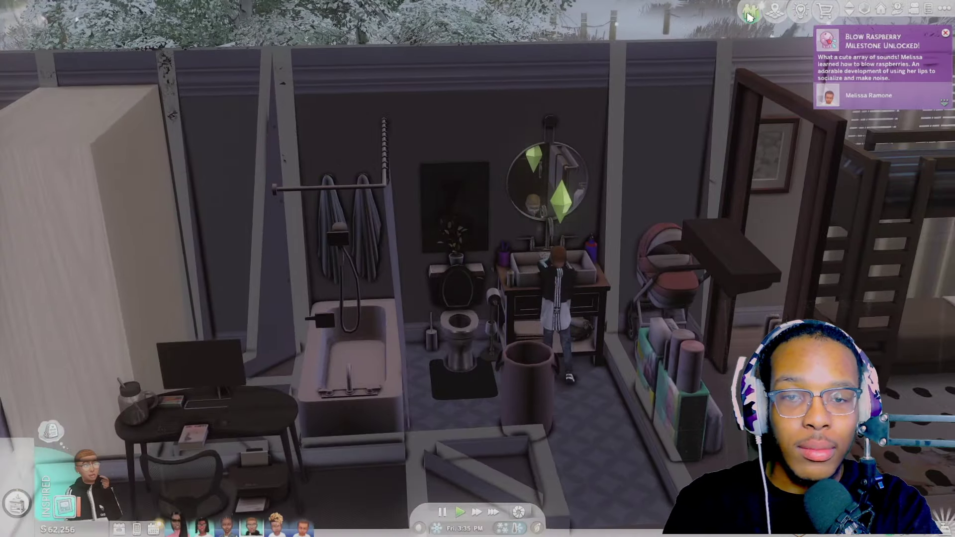
{"action": "key", "text": "F2"}
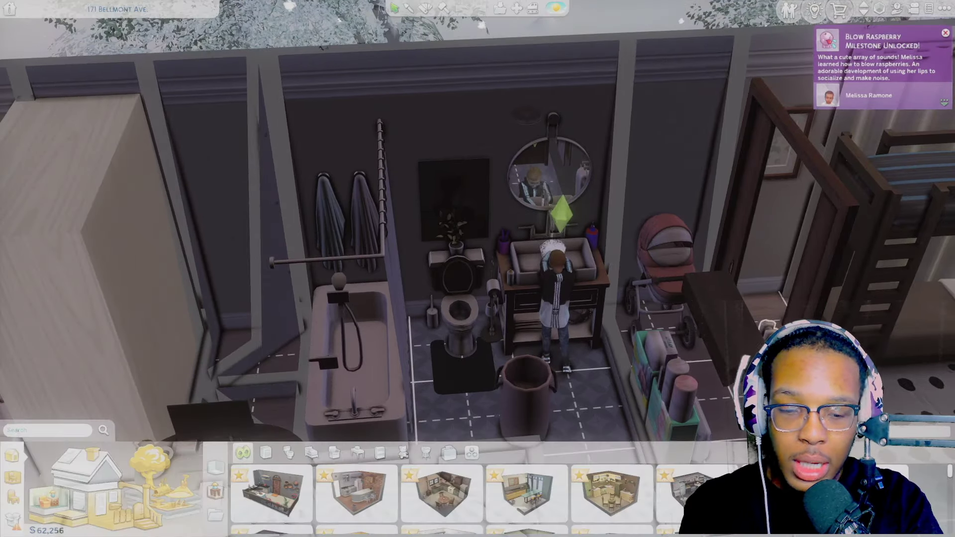
{"action": "key", "text": "s"}
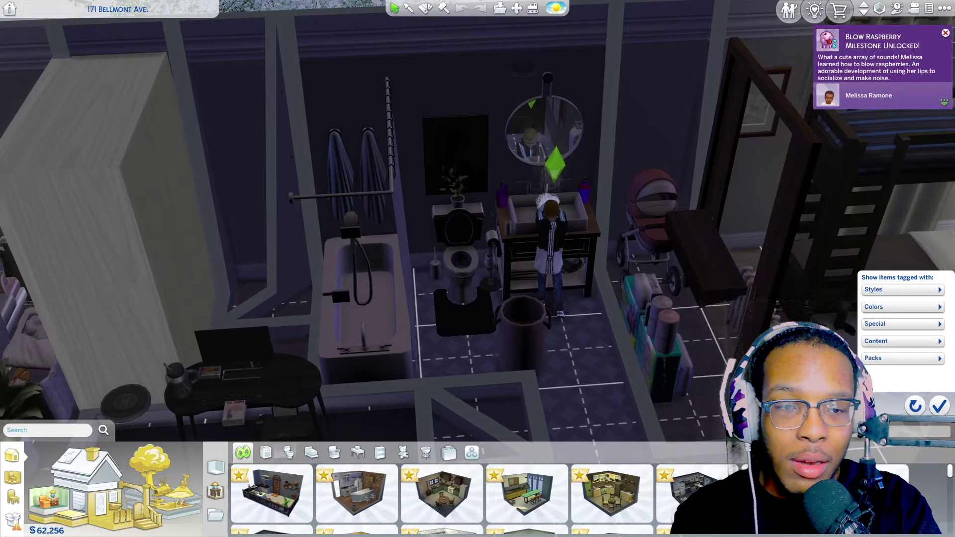
- Look through the pack filters for the build catalog and restrict it to items from the Bathroom Clutter kit
{"action": "left_click", "coordinate": [890, 358]}
{"action": "scroll", "coordinate": [890, 348], "scroll_direction": "down", "scroll_amount": 3}
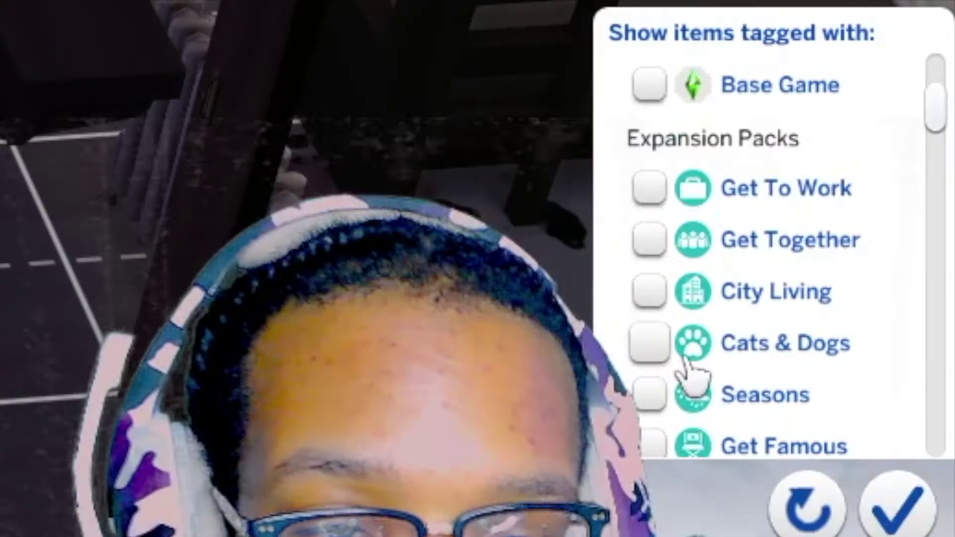
{"action": "scroll", "coordinate": [691, 363], "scroll_direction": "down", "scroll_amount": 12}
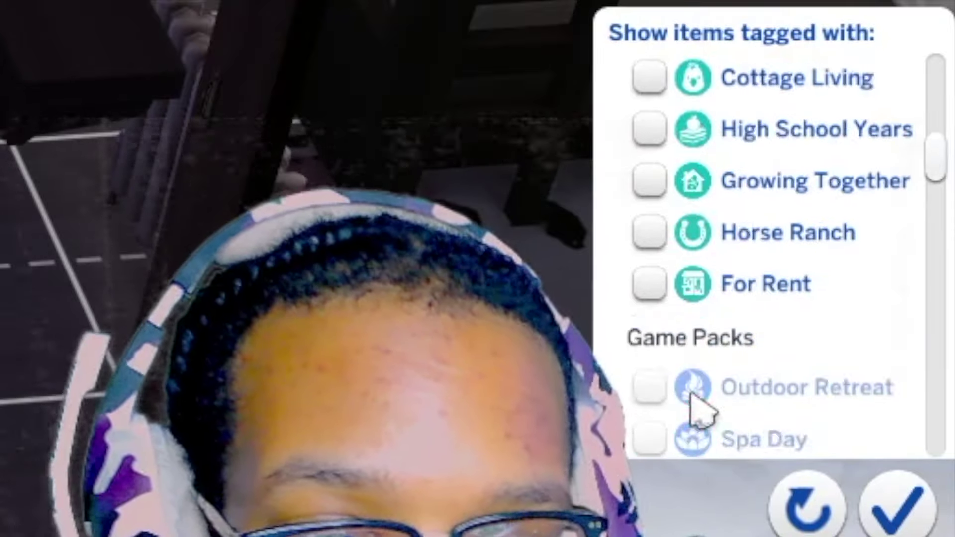
{"action": "scroll", "coordinate": [706, 348], "scroll_direction": "down", "scroll_amount": 9}
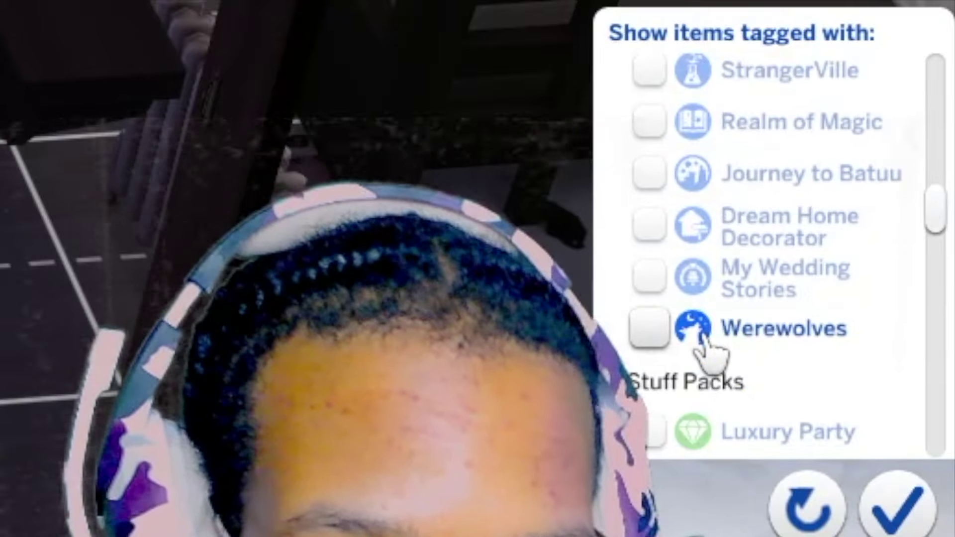
{"action": "scroll", "coordinate": [701, 343], "scroll_direction": "down", "scroll_amount": 10}
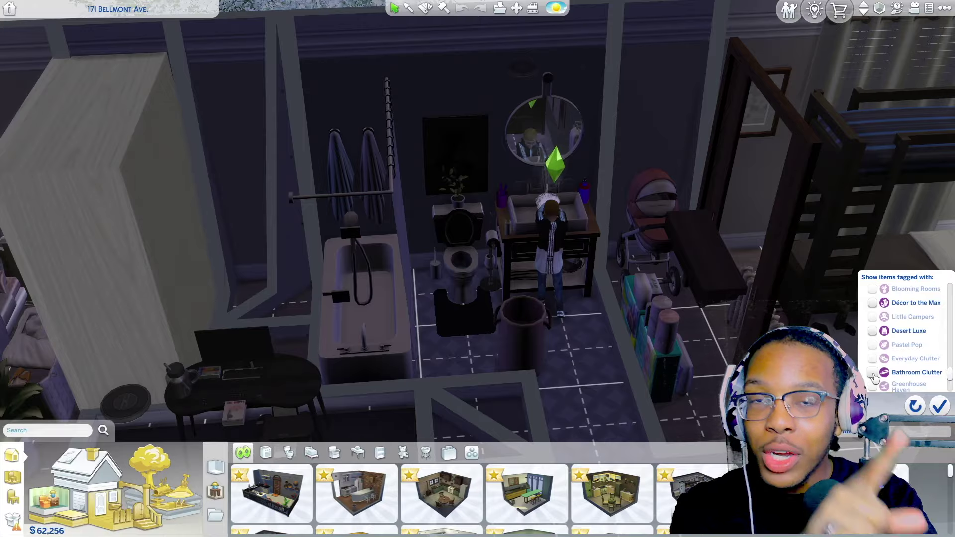
{"action": "left_click", "coordinate": [872, 372]}
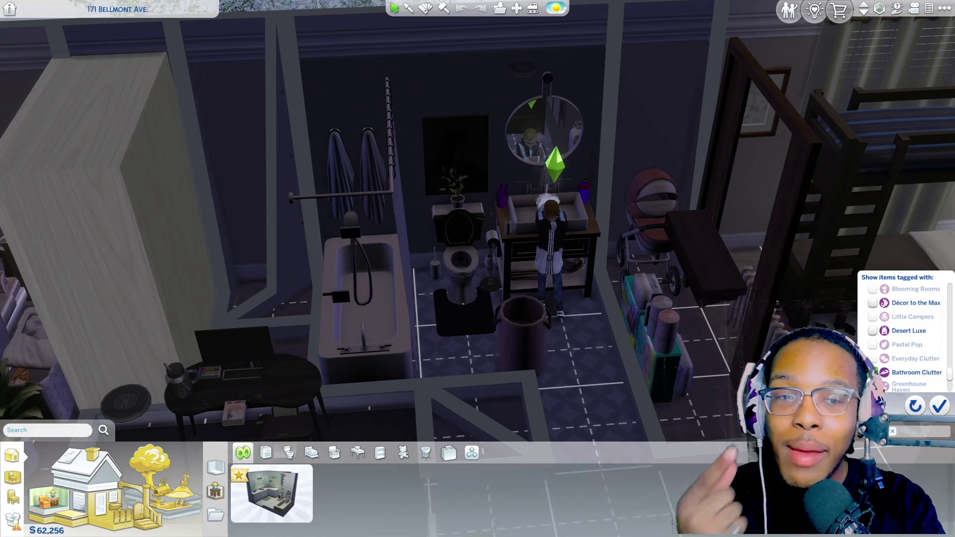
{"action": "left_click", "coordinate": [938, 405]}
- Browse the filtered catalog's styled rooms by room type, and its door, window and roof categories, for Bathroom Clutter items
{"action": "left_click", "coordinate": [289, 453]}
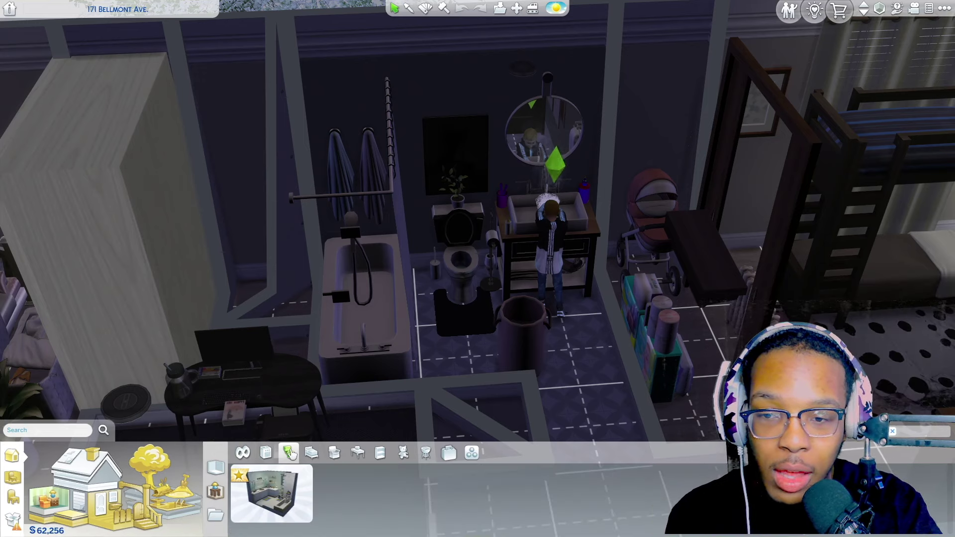
{"action": "left_click", "coordinate": [311, 452]}
{"action": "left_click", "coordinate": [334, 452]}
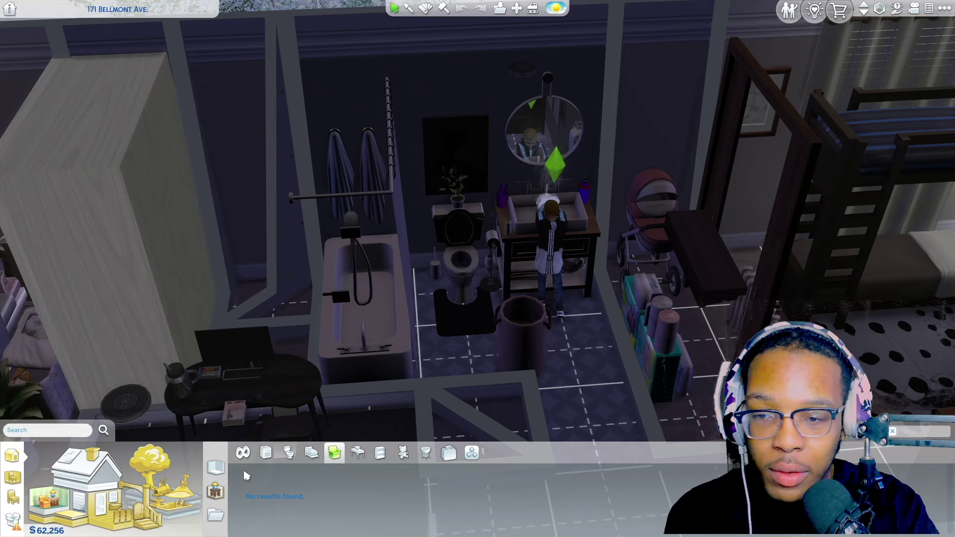
{"action": "left_click", "coordinate": [107, 496]}
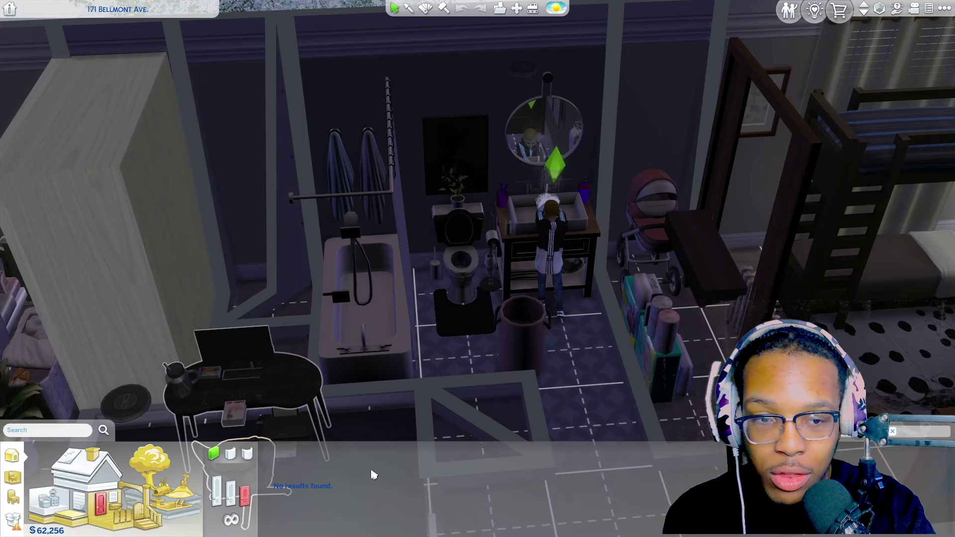
{"action": "left_click", "coordinate": [78, 500]}
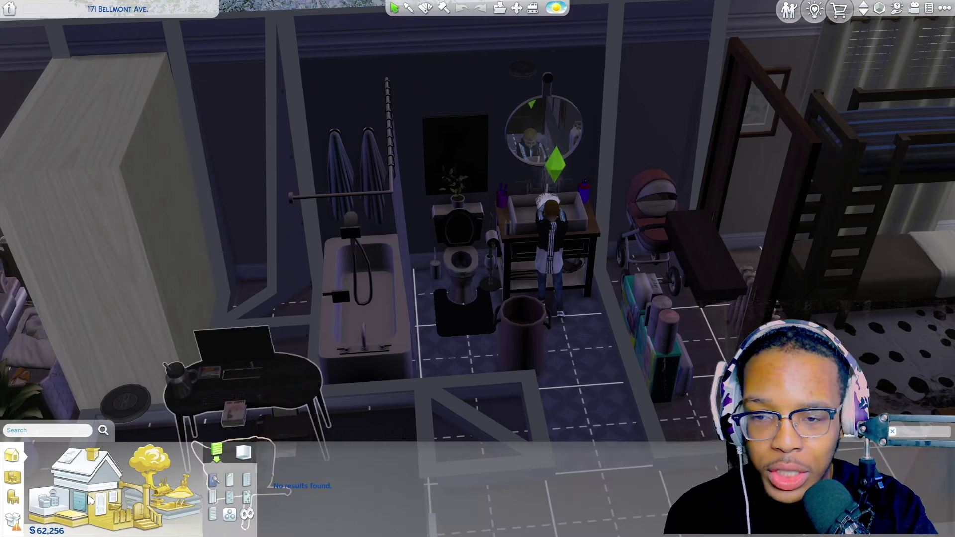
{"action": "left_click", "coordinate": [139, 502]}
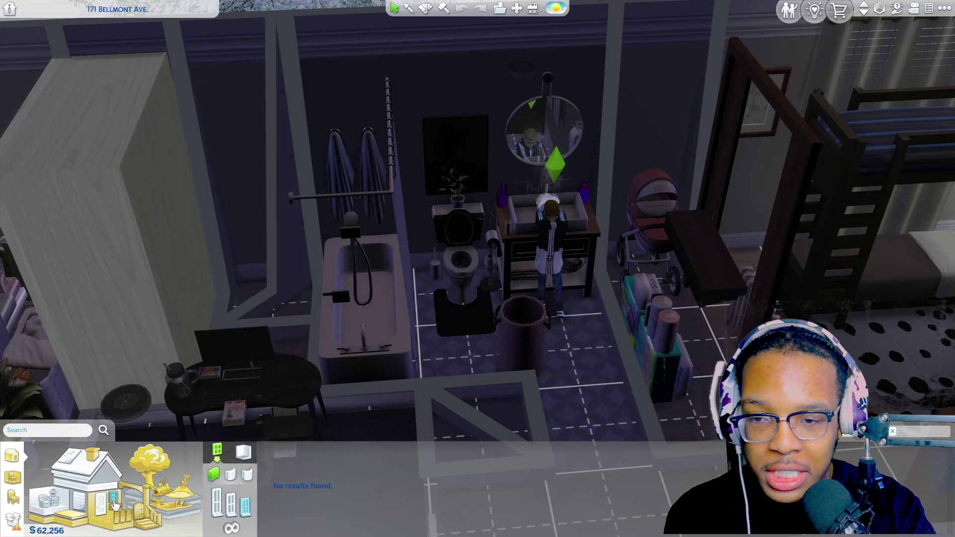
{"action": "left_click", "coordinate": [69, 460]}
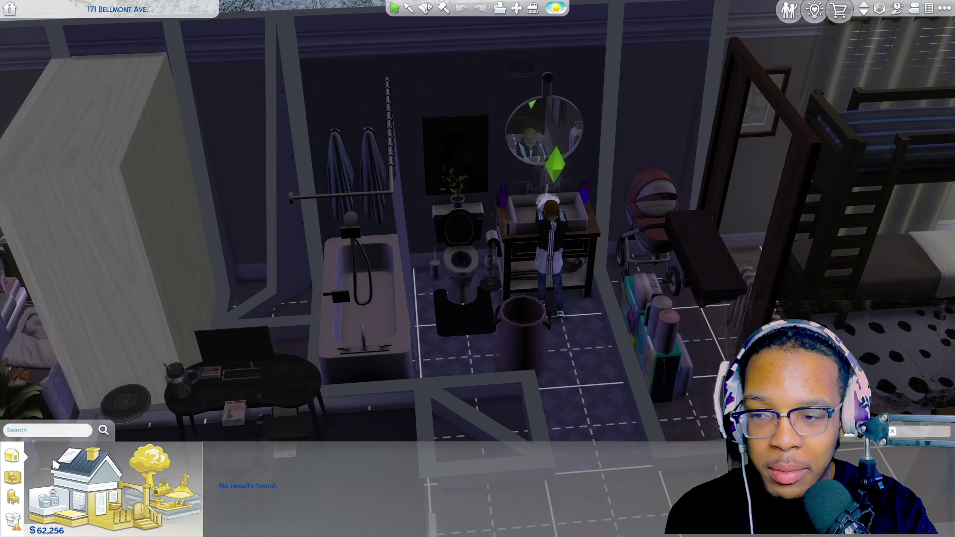